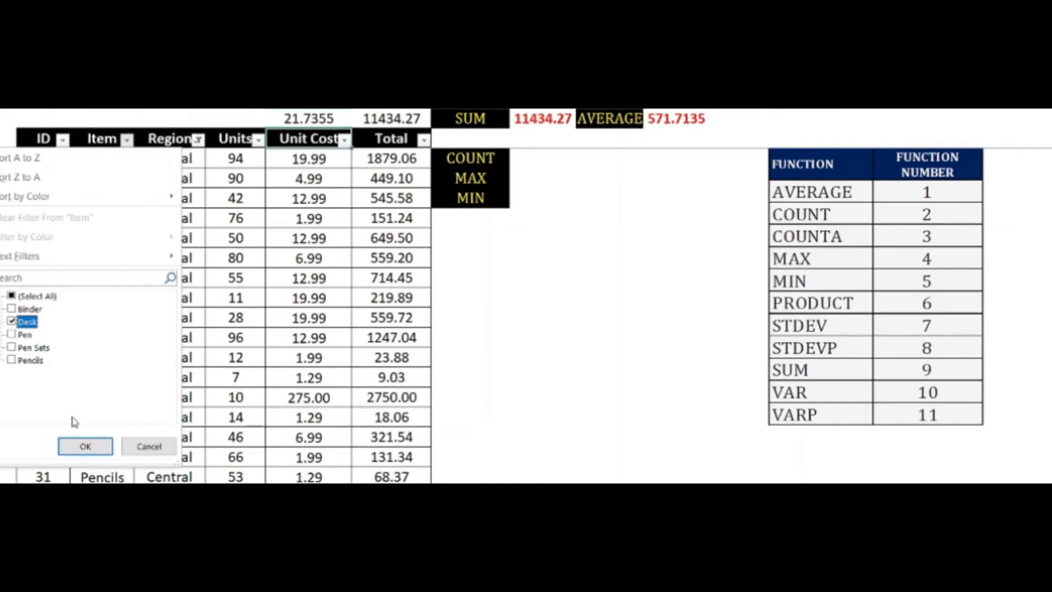
Filter the Item column to show only Desk
click(85, 446)
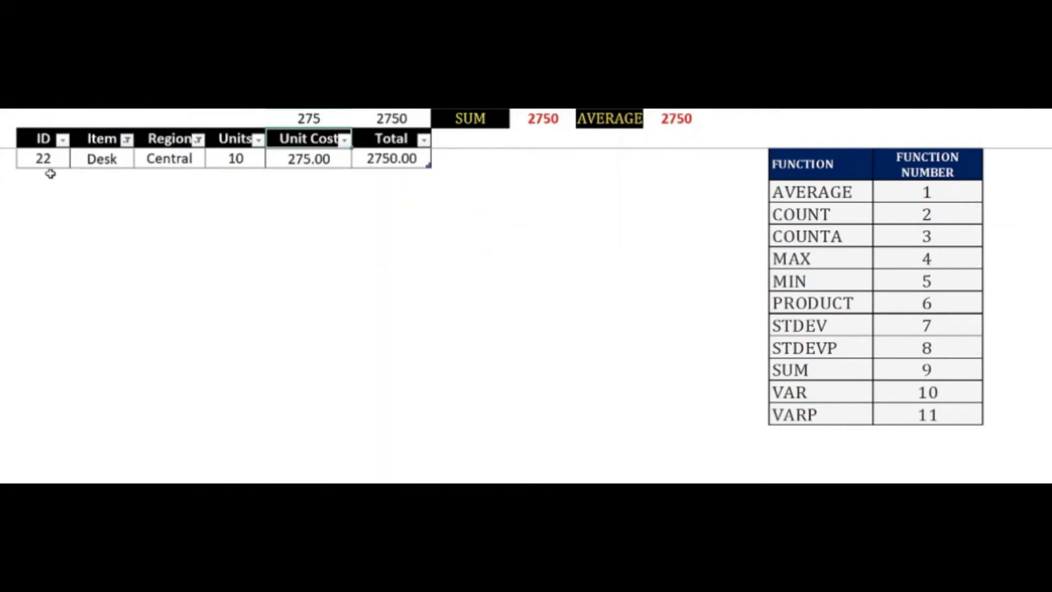
click(2, 139)
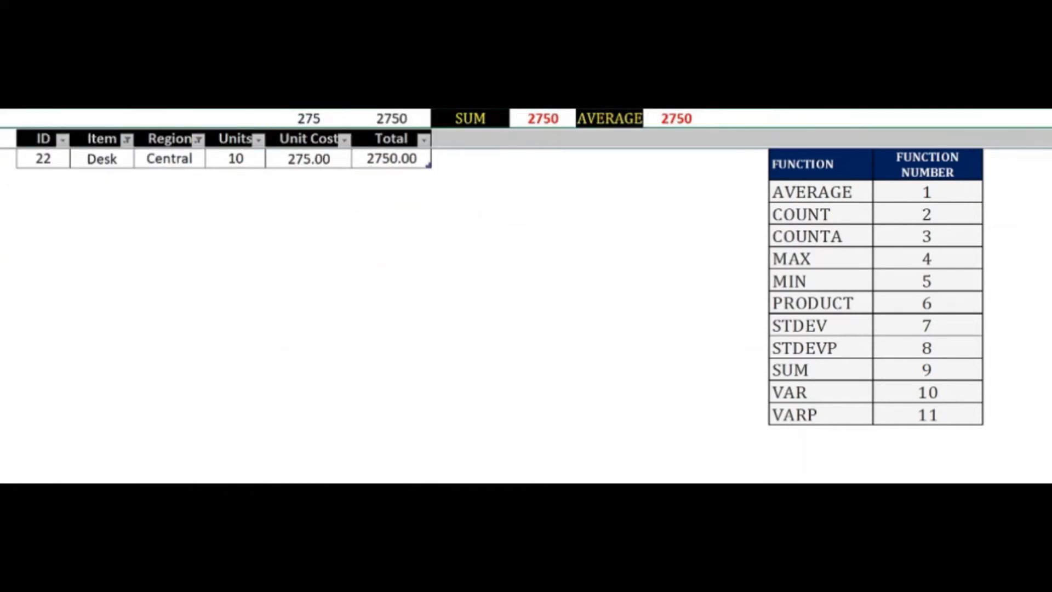
click(180, 209)
click(458, 224)
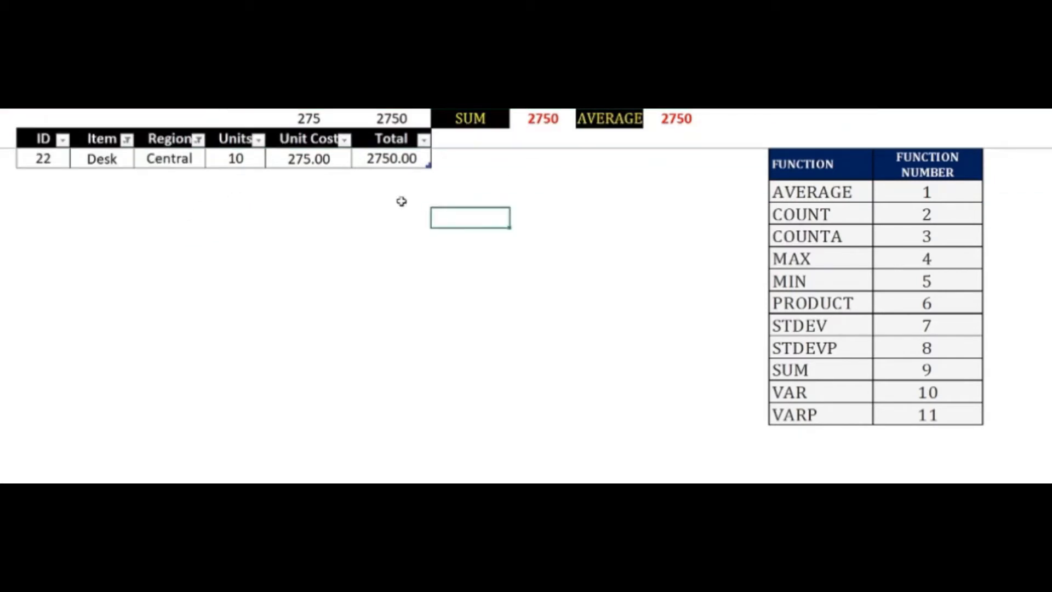
Clear the Region and Item filters by including all values again in both columns
click(198, 140)
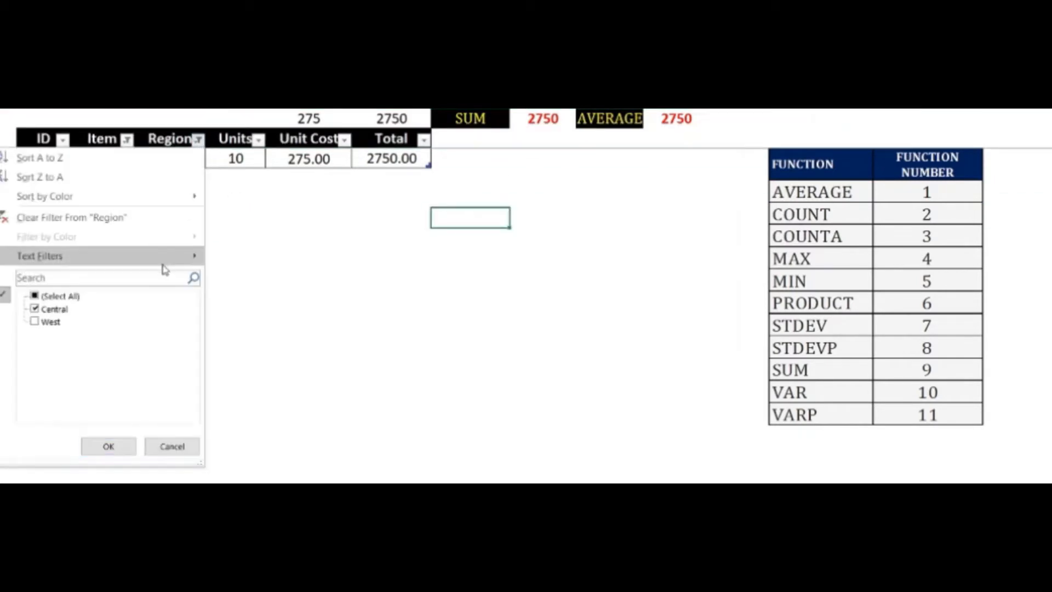
click(86, 298)
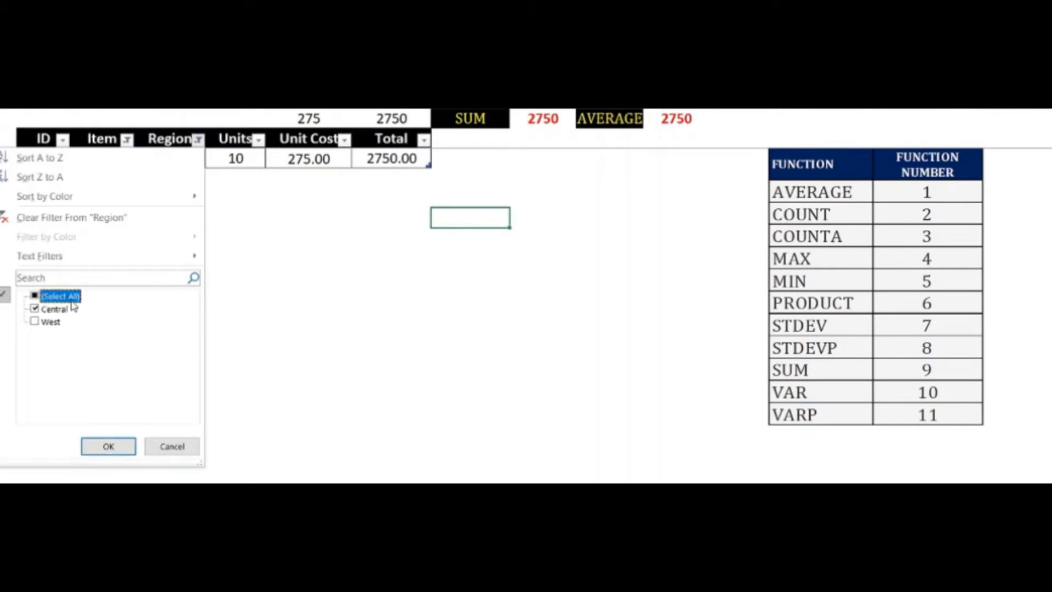
click(98, 446)
click(127, 139)
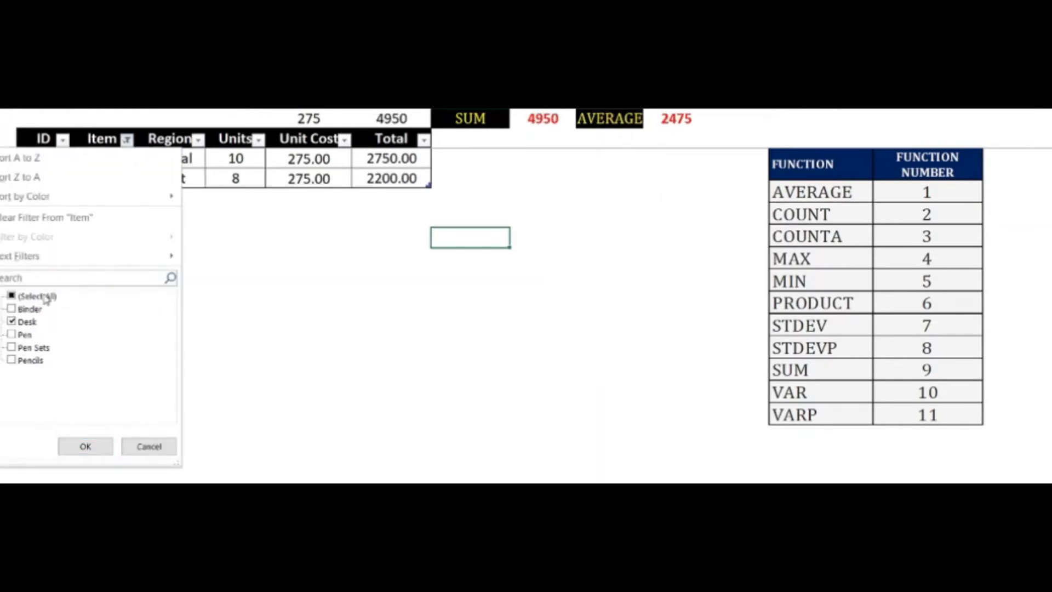
click(47, 298)
click(68, 445)
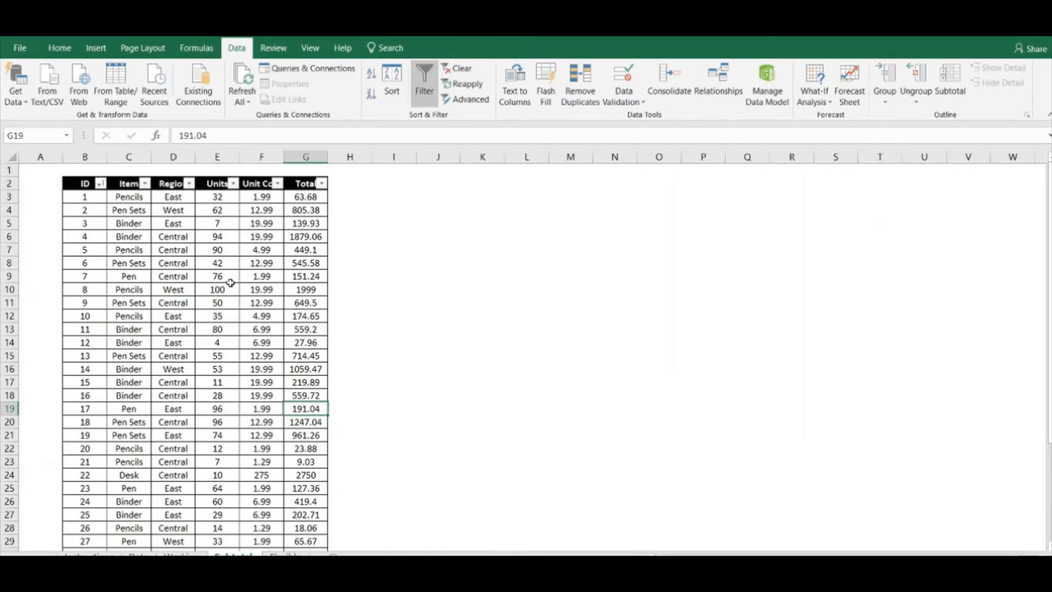
Sort the table on the Subtotal sheet by the Item column from A to Z
click(126, 195)
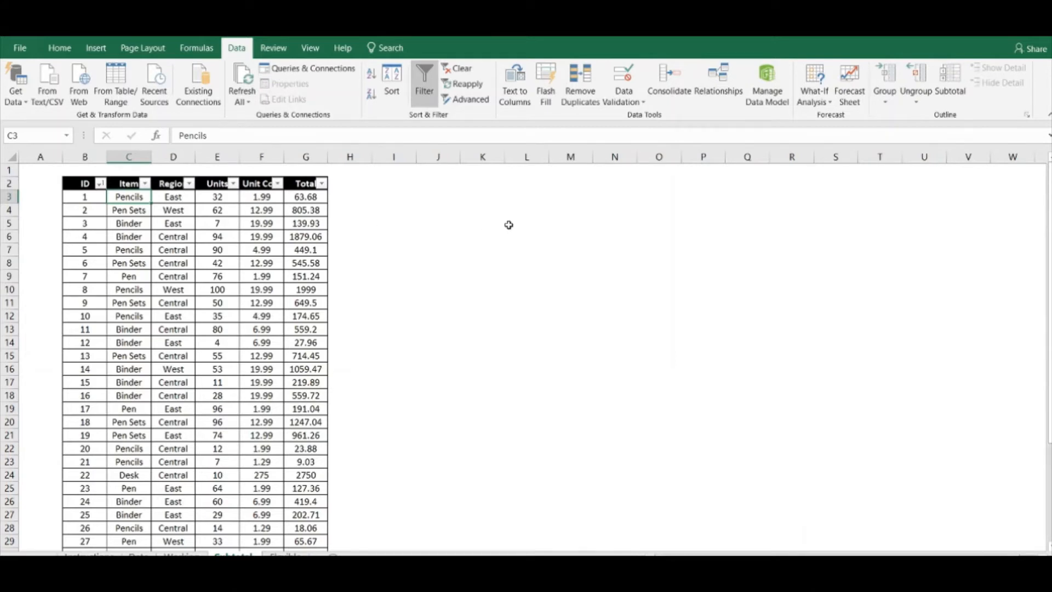
click(470, 260)
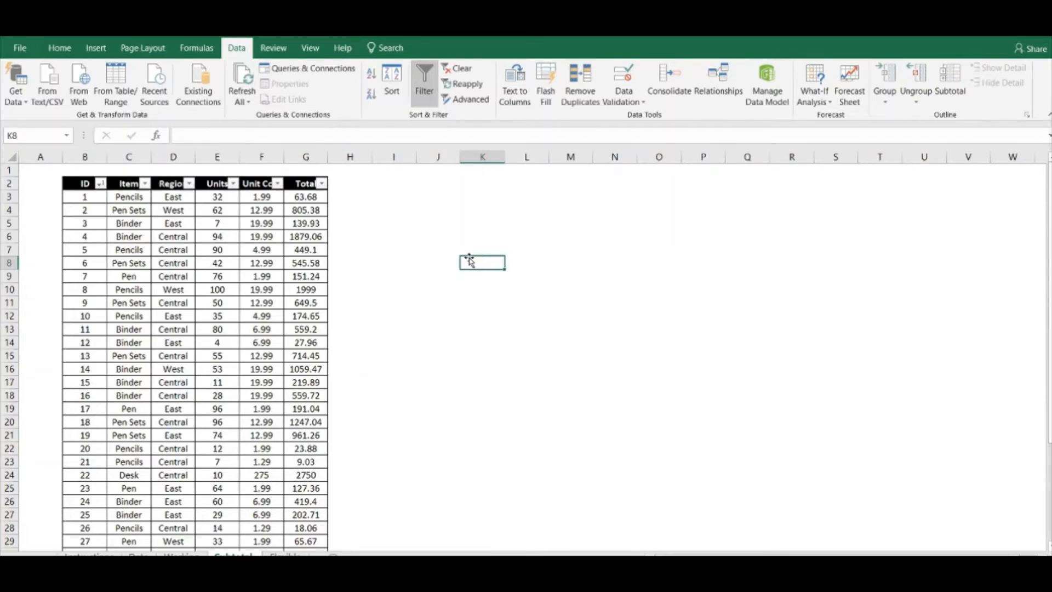
click(208, 278)
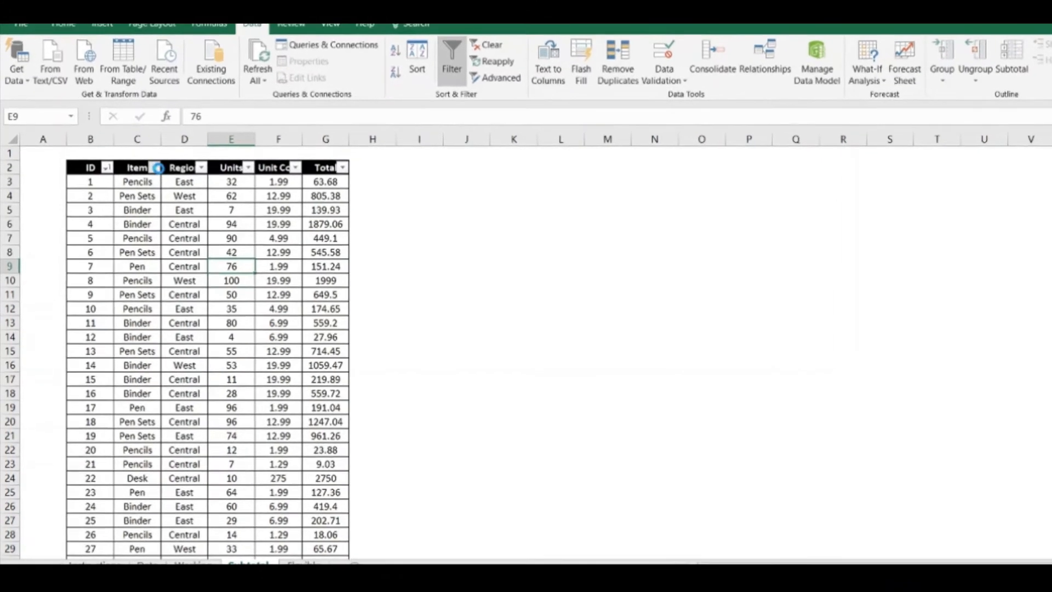
click(144, 183)
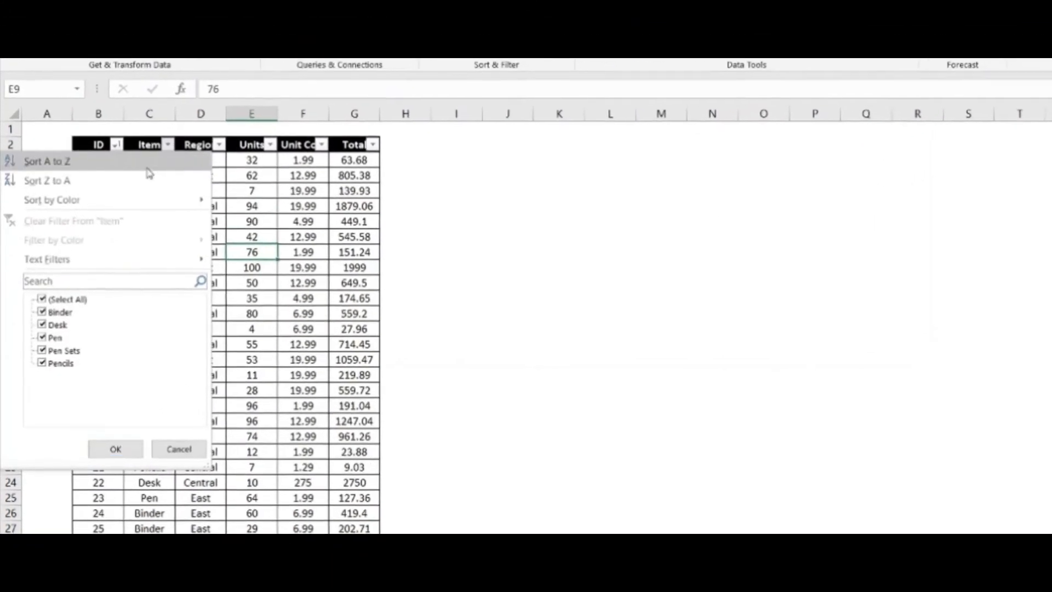
click(59, 197)
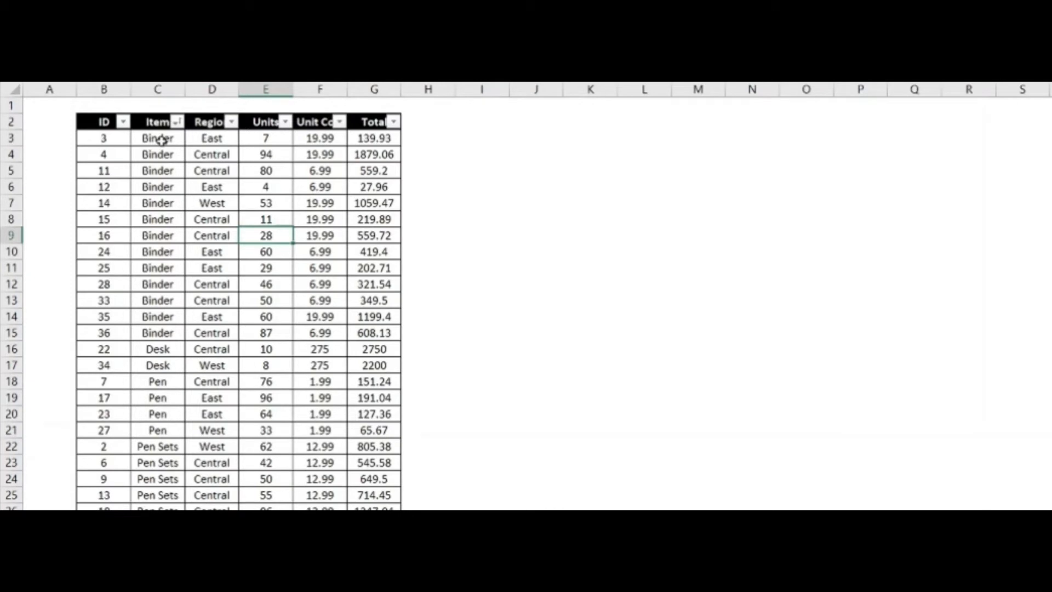
Look through the sorted rows to check how the items are grouped in the Item column
drag(161, 141, 159, 274)
click(209, 361)
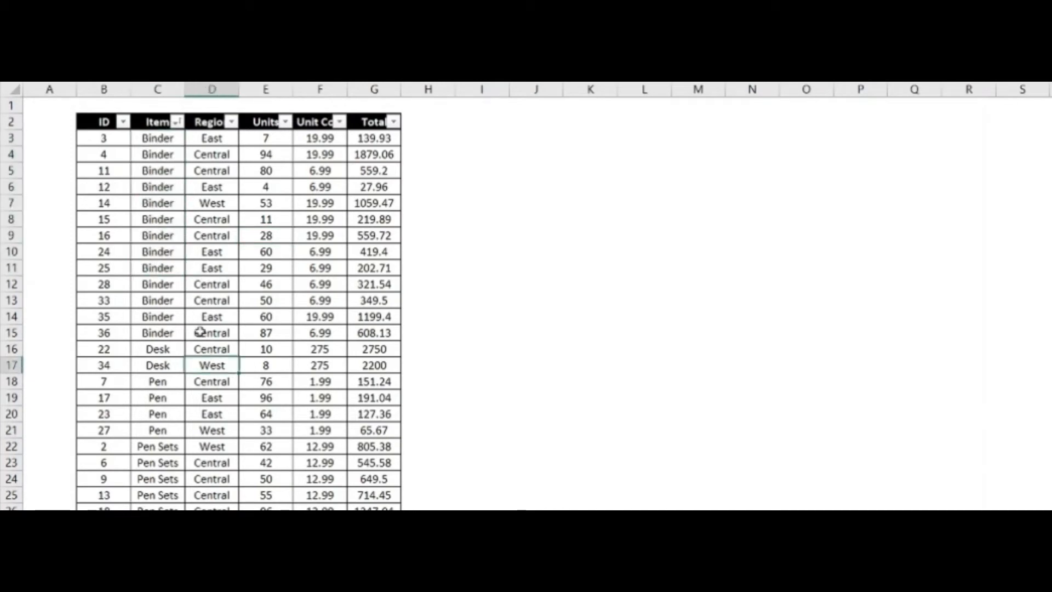
scroll(185, 282, down, 1)
scroll(188, 321, down, 1)
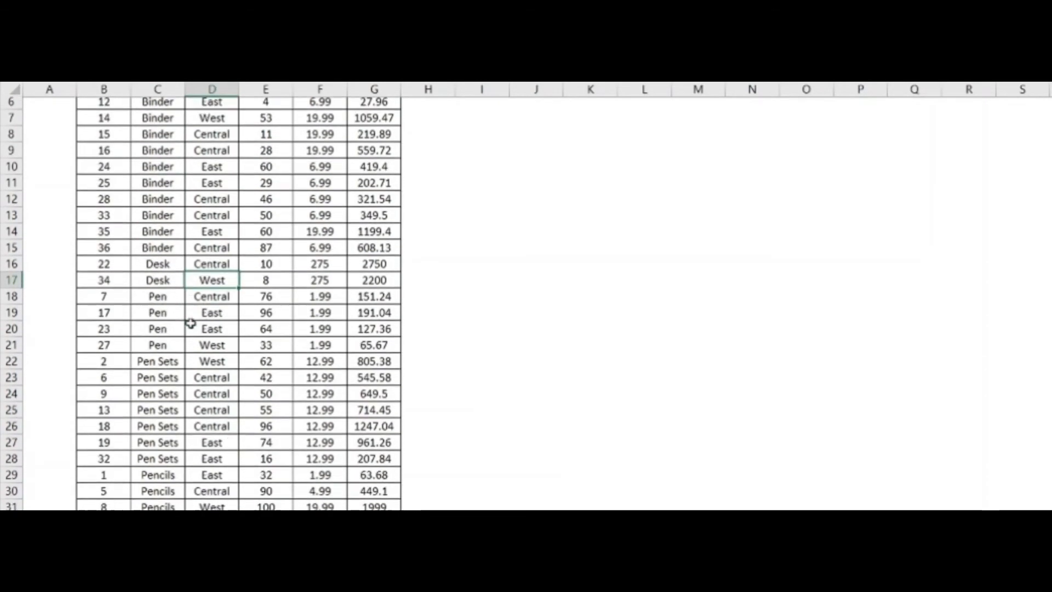
scroll(162, 302, down, 2)
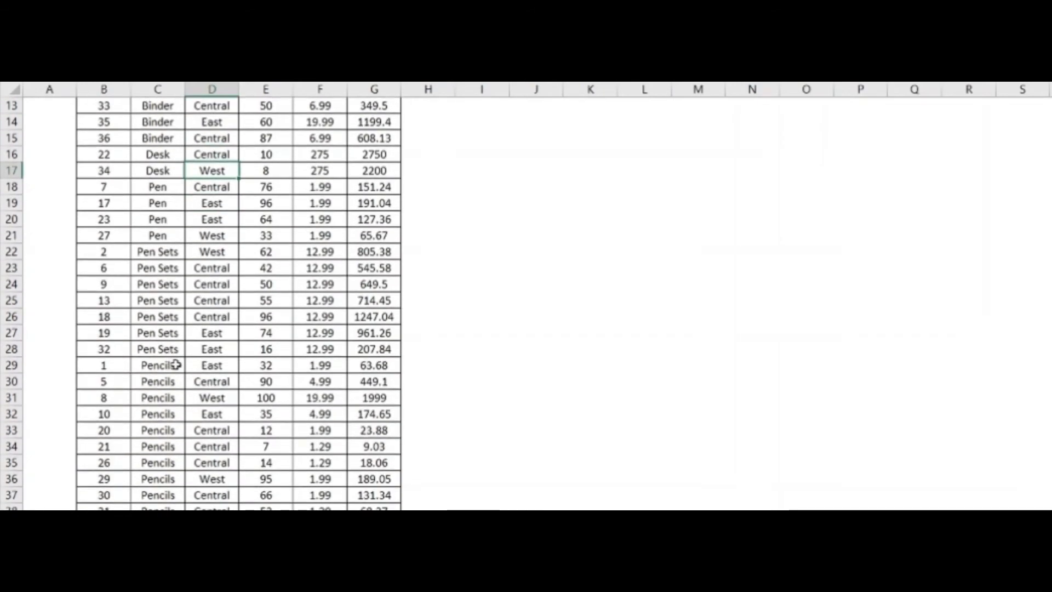
scroll(181, 368, up, 1)
scroll(181, 368, up, 3)
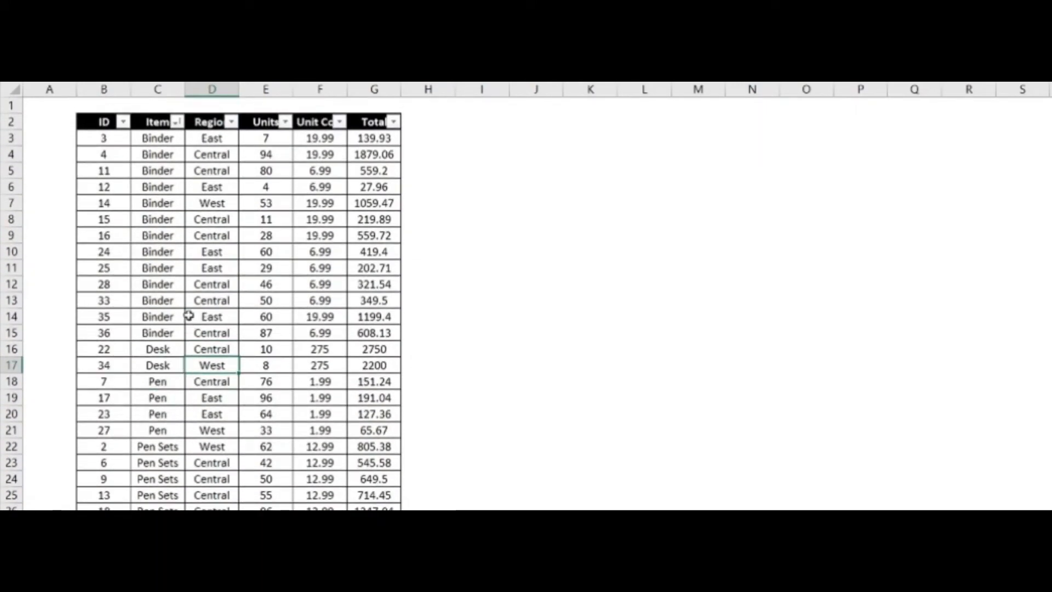
Freeze the panes above row 3 so the table header stays in view
click(11, 139)
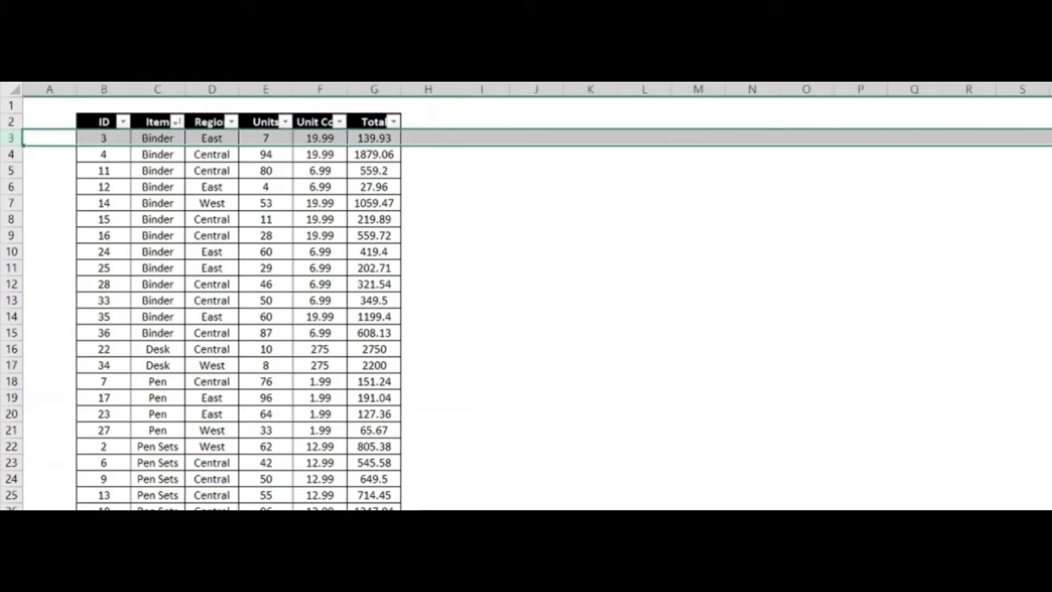
click(528, 13)
click(548, 49)
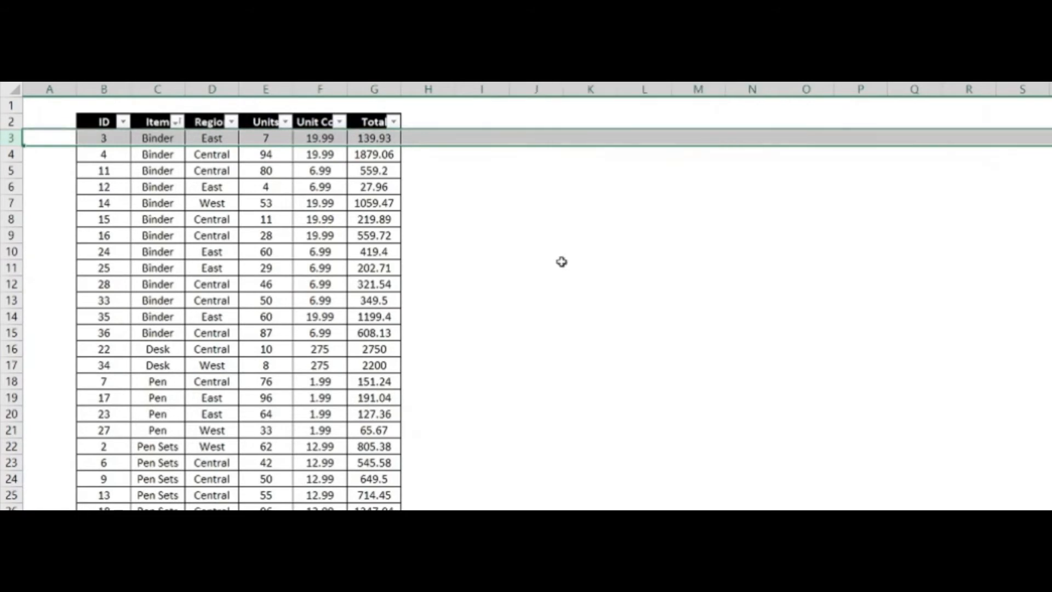
click(561, 262)
scroll(173, 186, down, 1)
scroll(180, 143, up, 1)
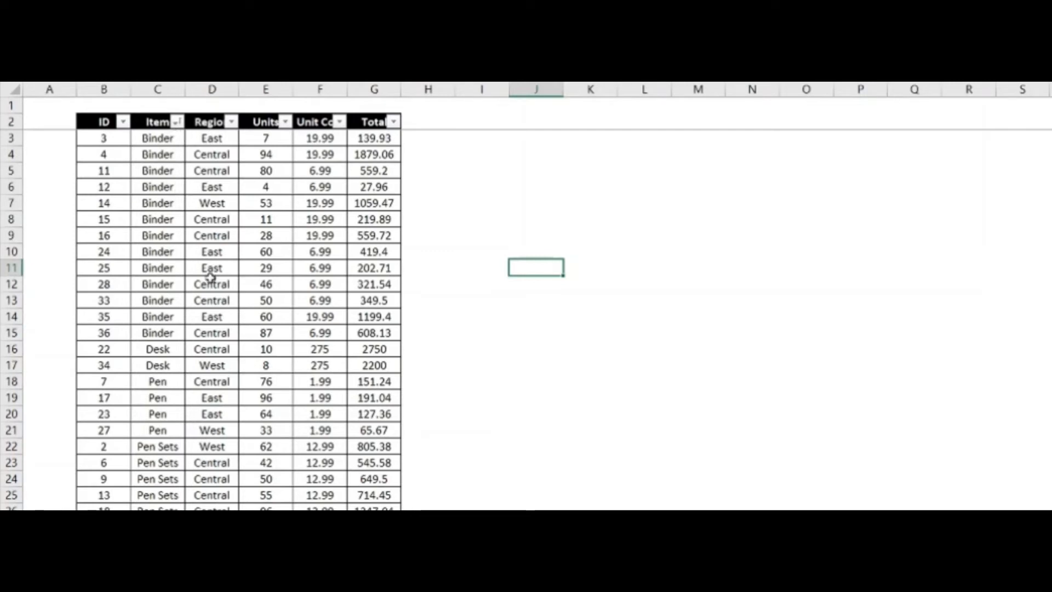
Start the Subtotal command on the table and set it to group at each change in Item
click(198, 268)
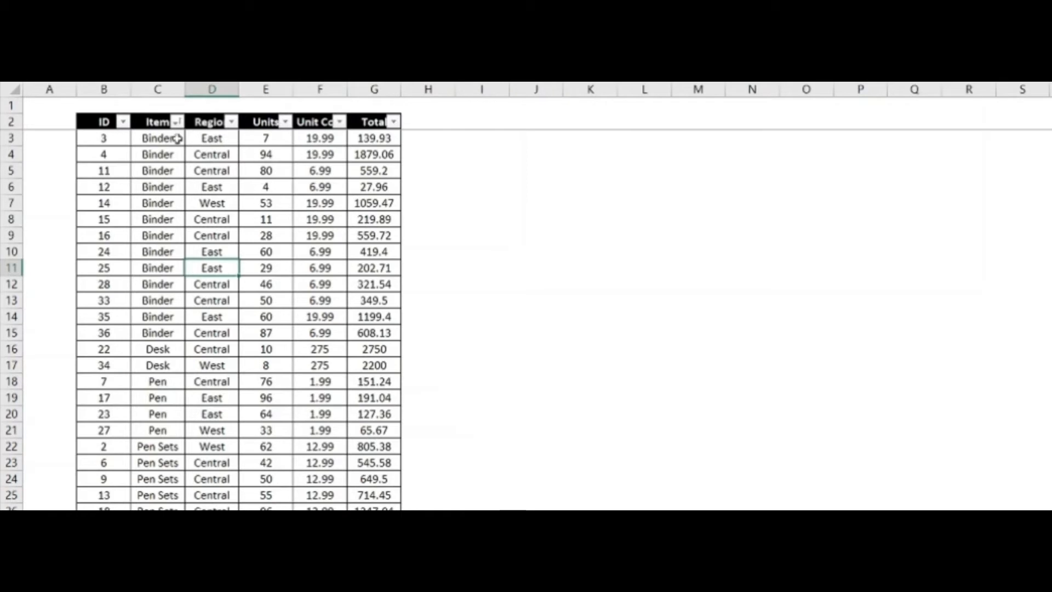
click(282, 251)
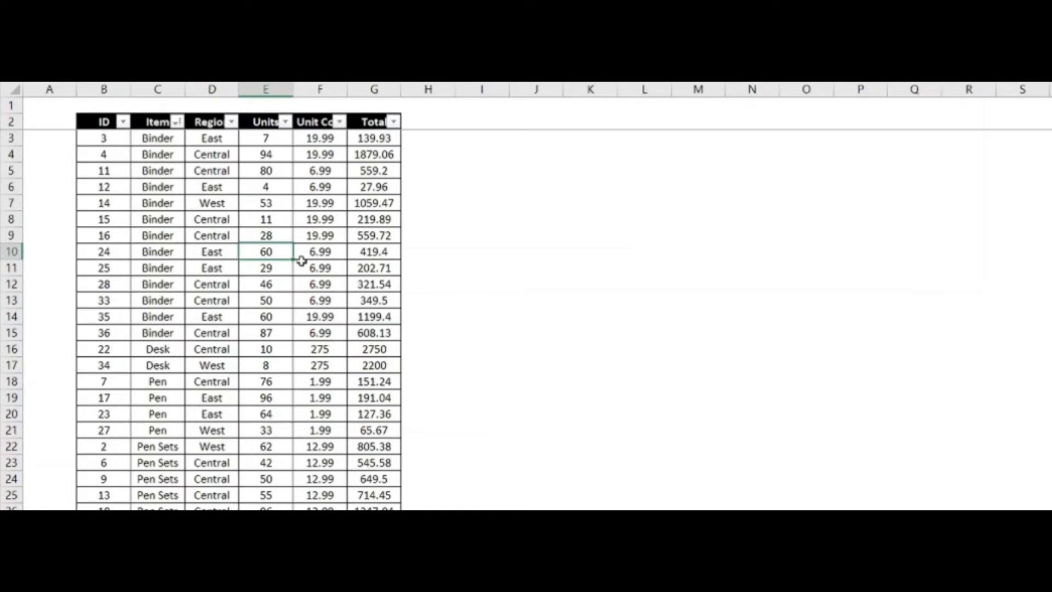
key(alt+a)
key(b)
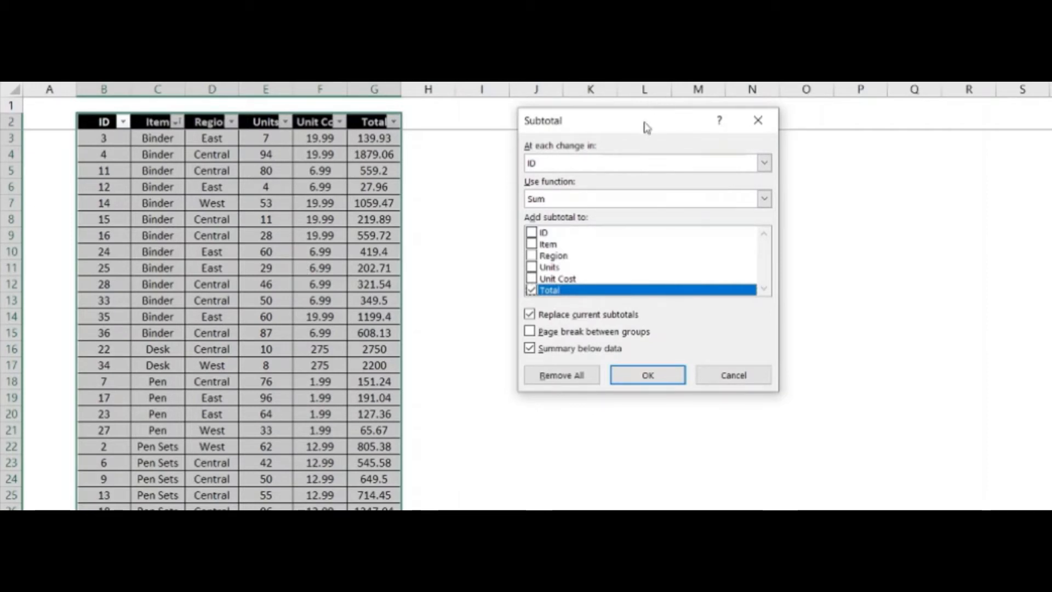
drag(648, 127, 614, 165)
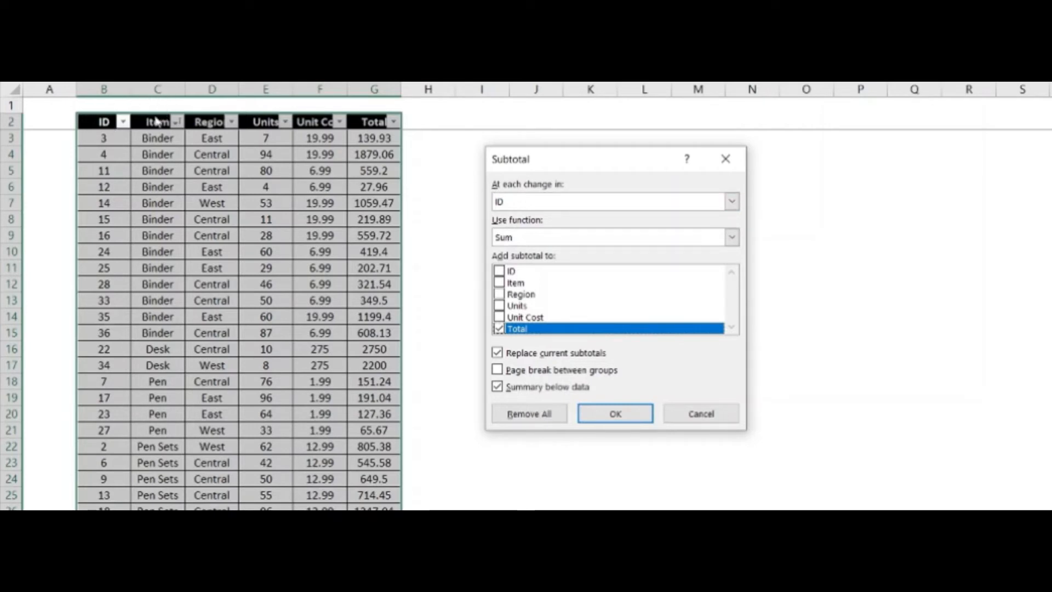
click(512, 207)
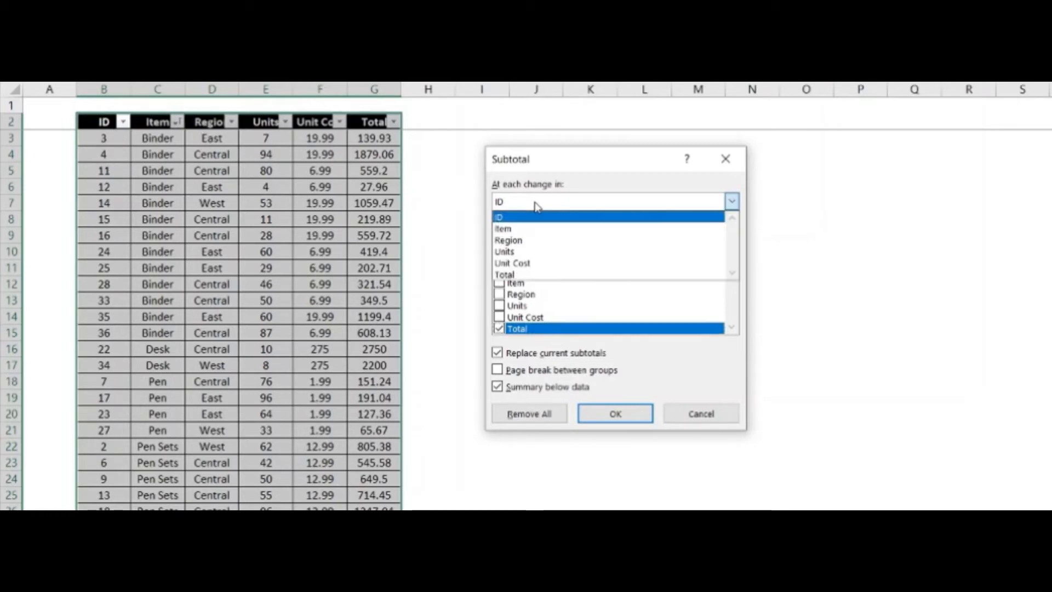
click(543, 231)
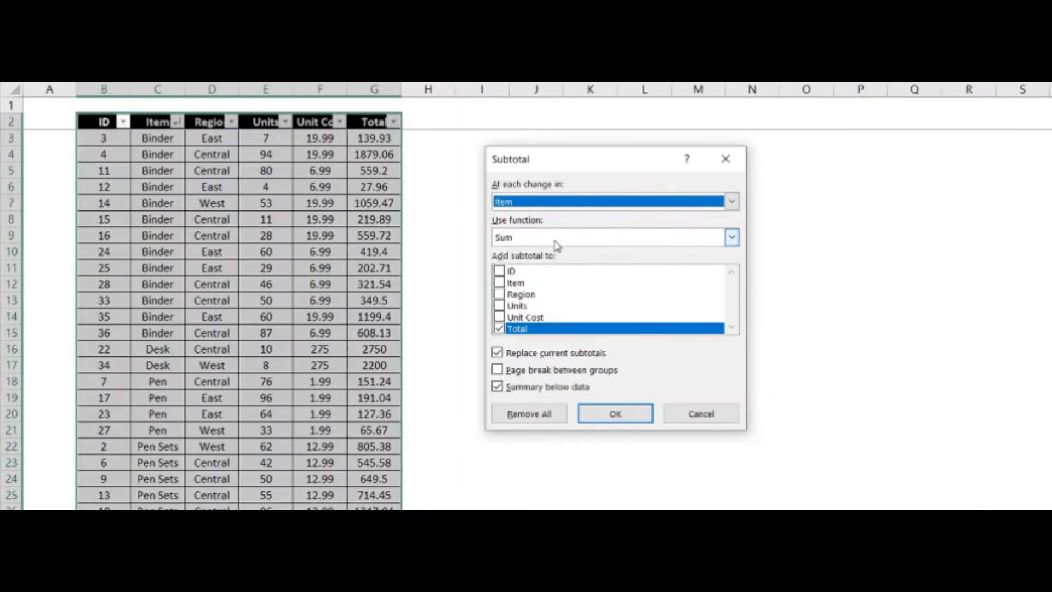
Apply the subtotals with the Sum function to the Units, Unit Cost and Total columns
click(556, 243)
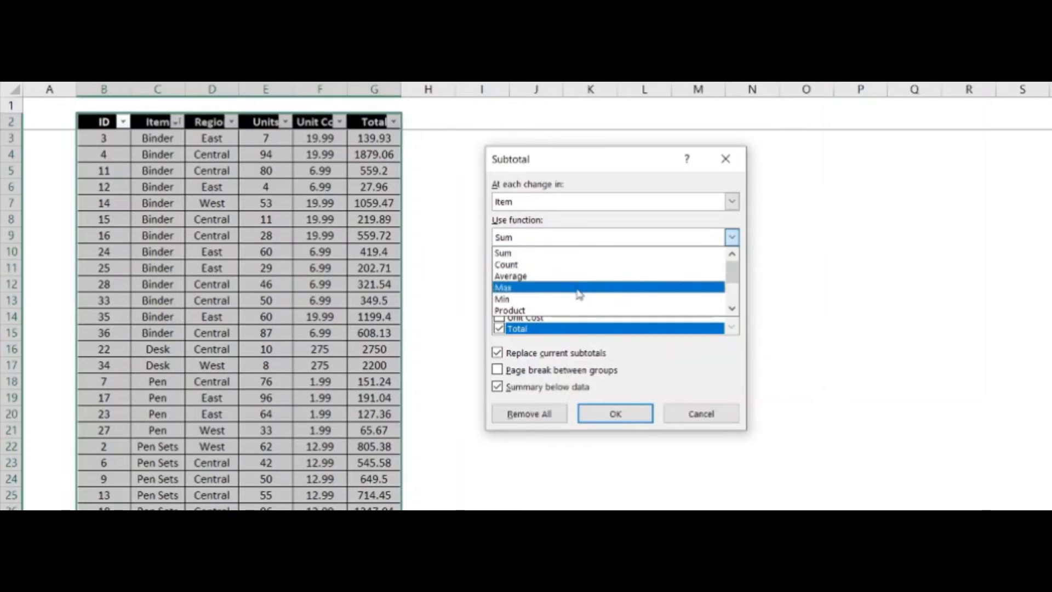
scroll(579, 295, down, 2)
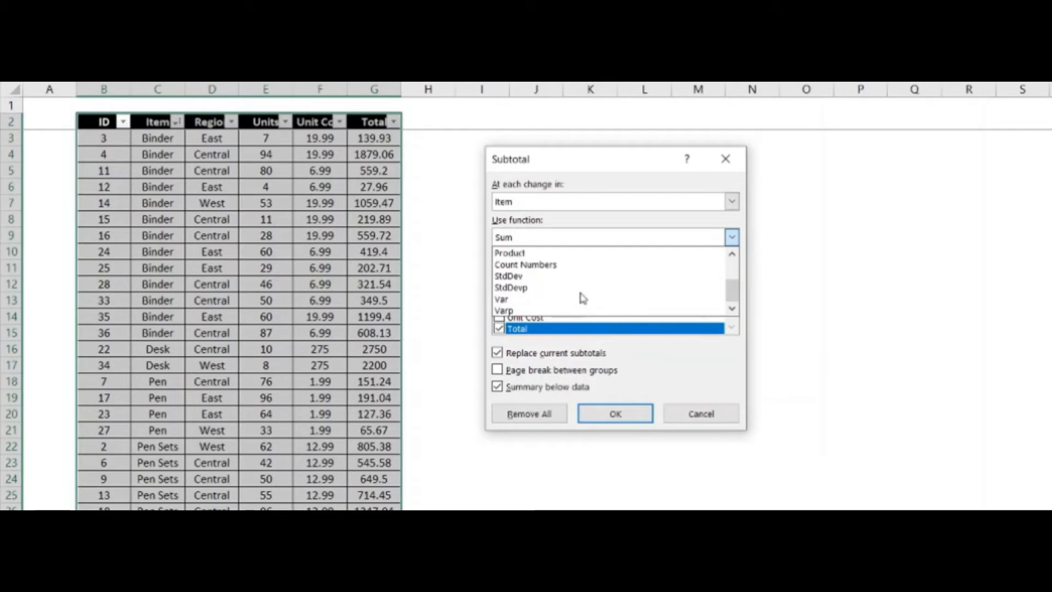
scroll(582, 293, up, 2)
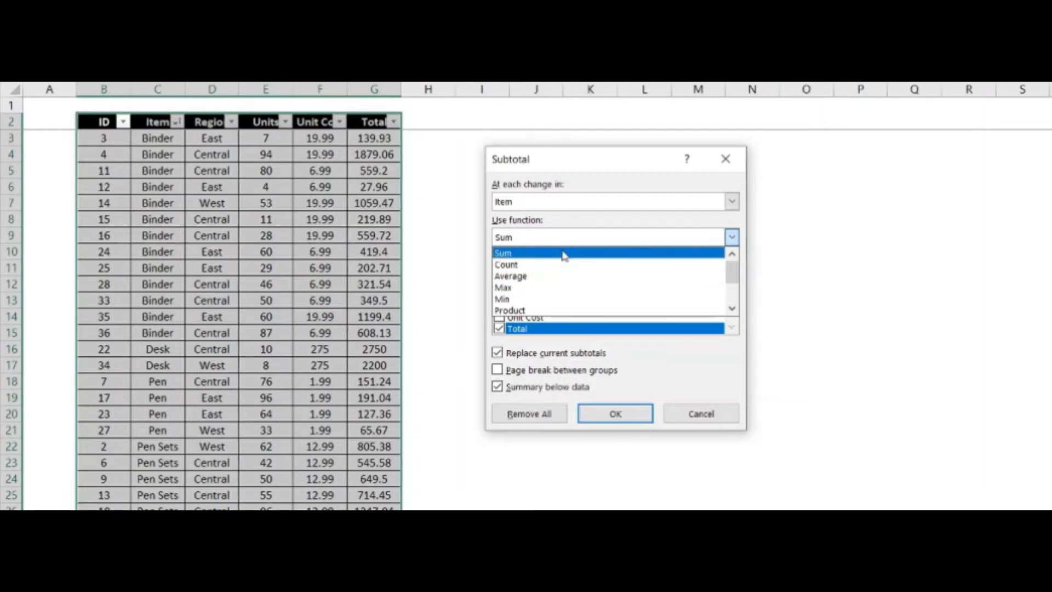
click(564, 253)
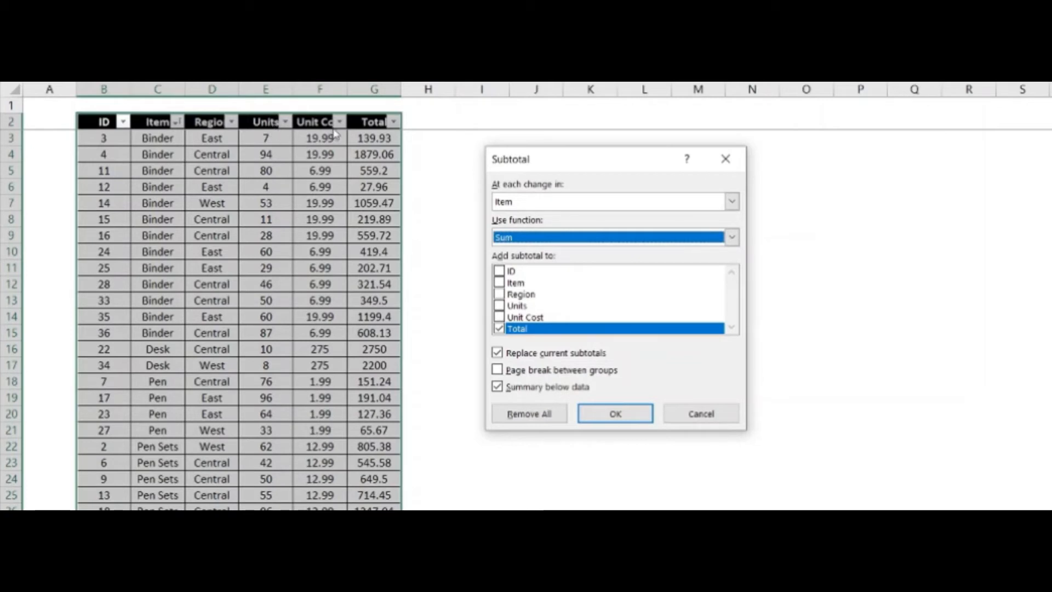
click(499, 305)
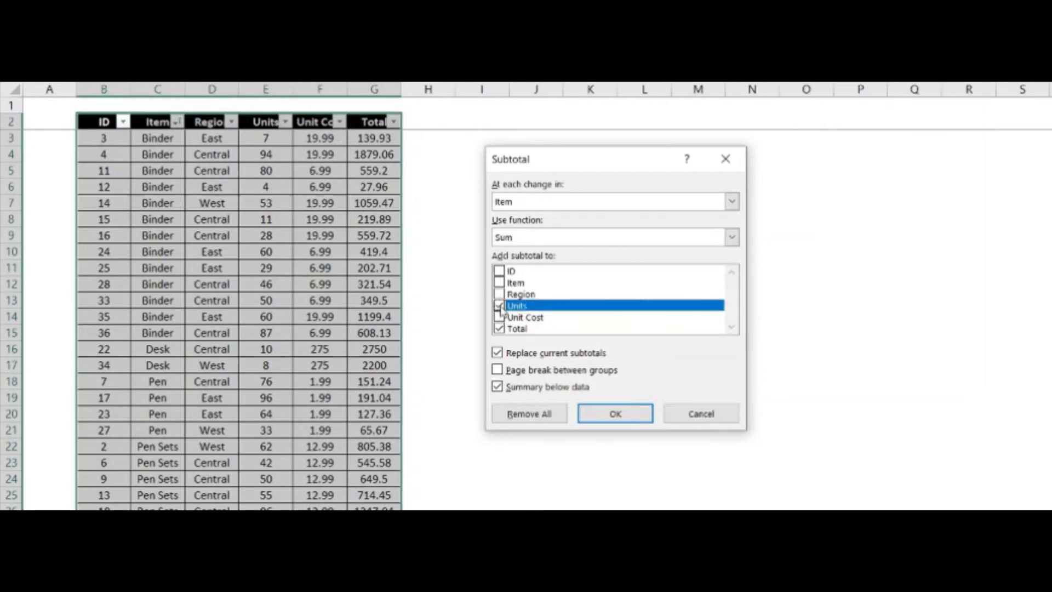
click(499, 317)
click(499, 329)
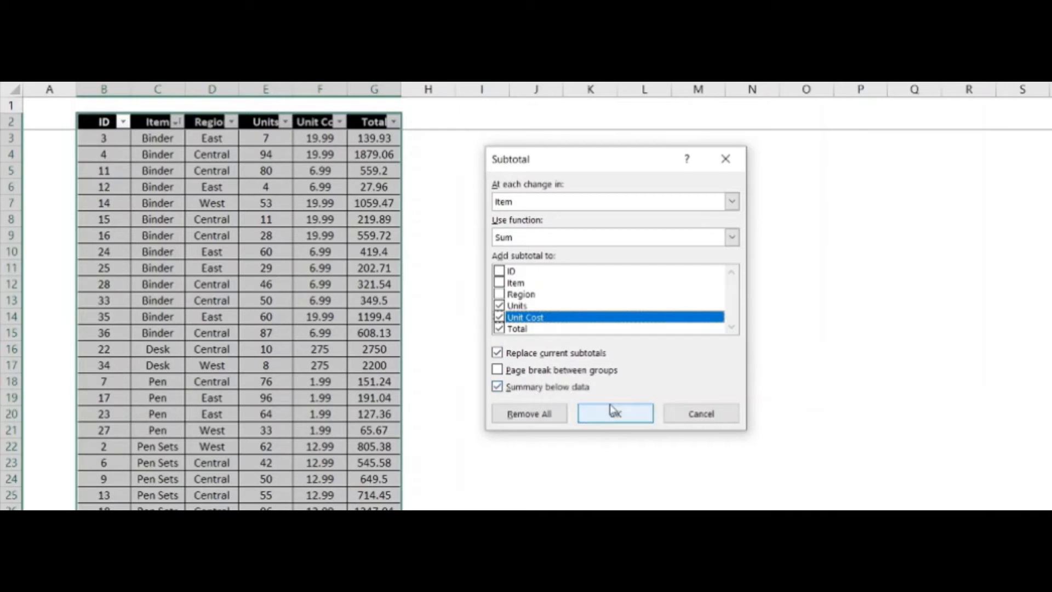
click(612, 423)
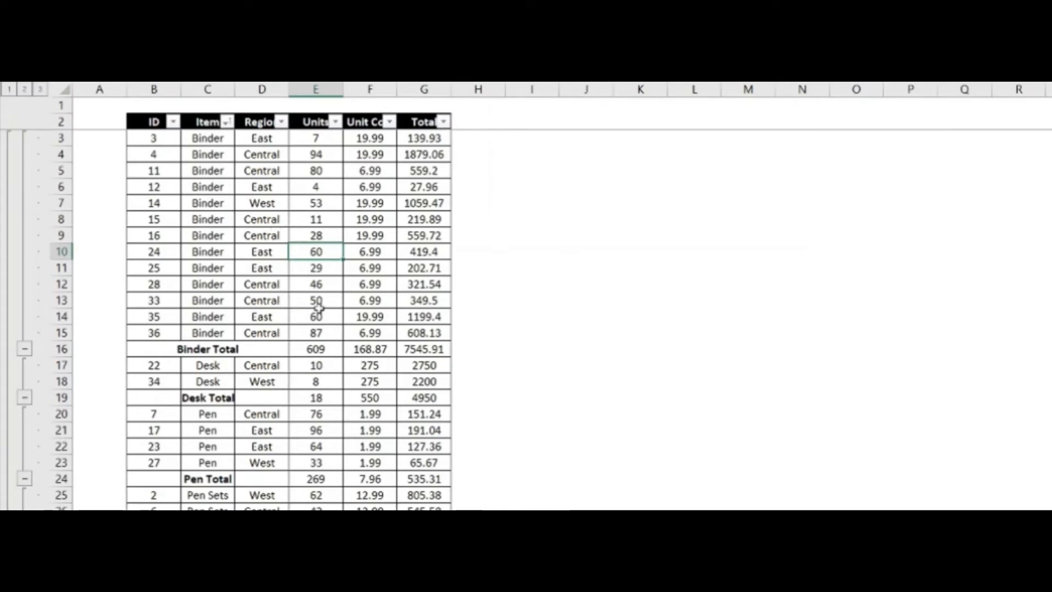
Examine the subtotal rows inserted below each item group
scroll(346, 333, down, 4)
scroll(345, 333, up, 4)
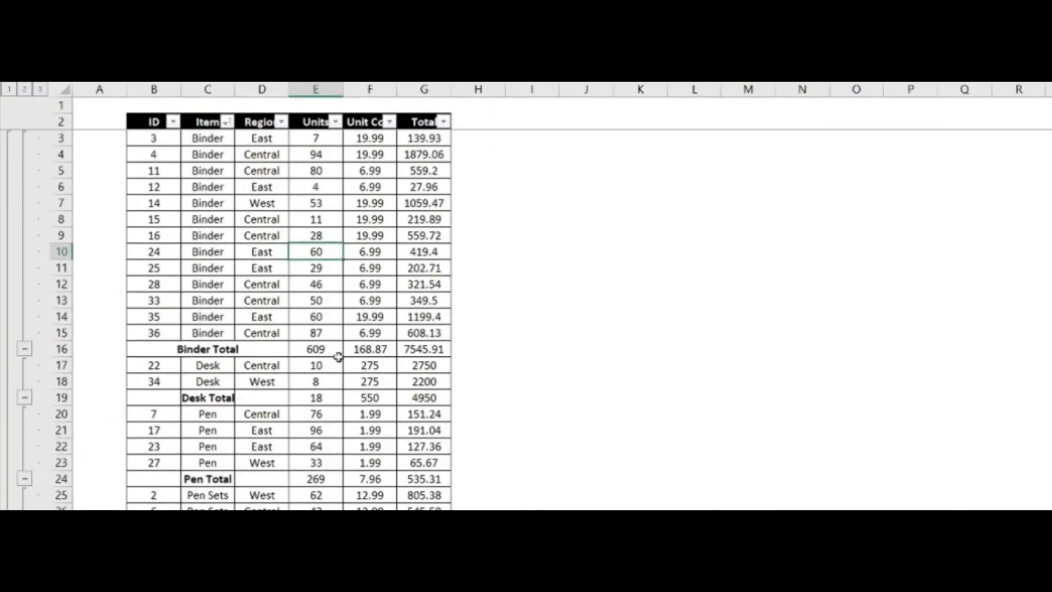
scroll(211, 396, down, 1)
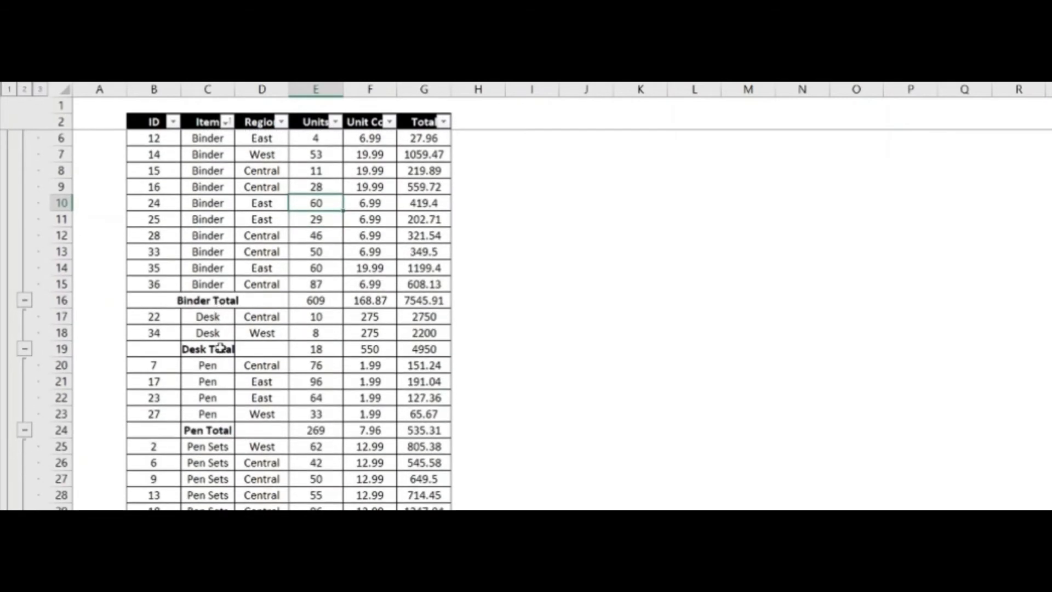
scroll(209, 433, down, 2)
scroll(240, 403, up, 3)
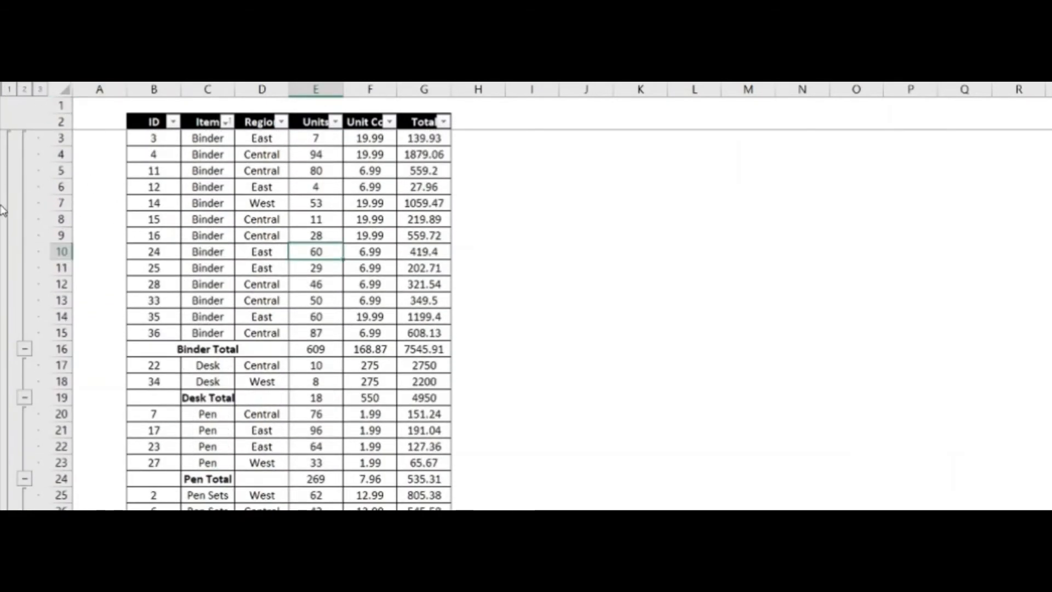
Switch the outline between full detail, item subtotals and grand total only, and leave it on the item subtotals level
scroll(21, 104, up, 1)
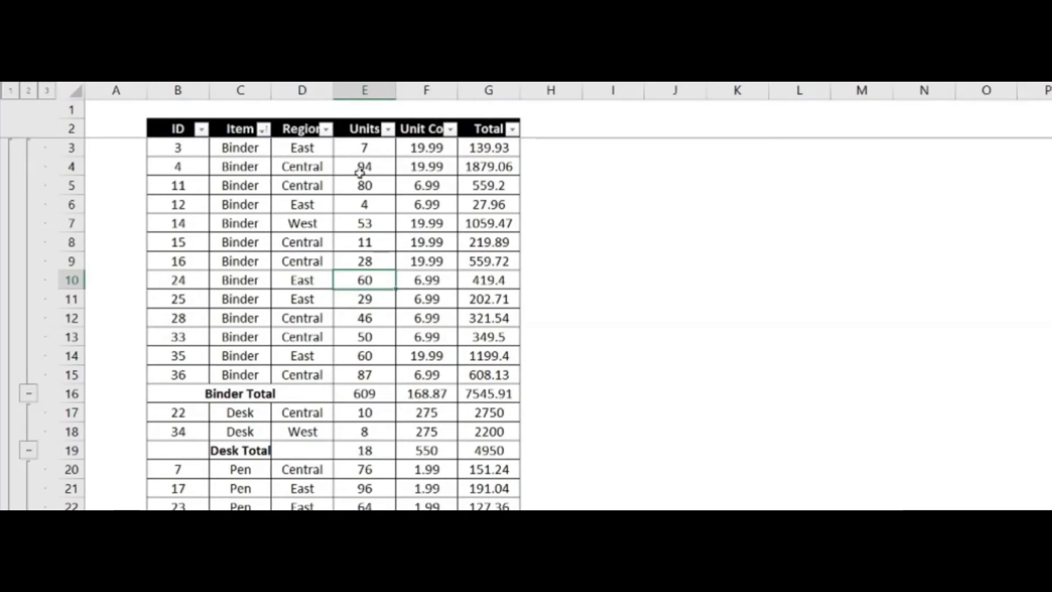
click(29, 91)
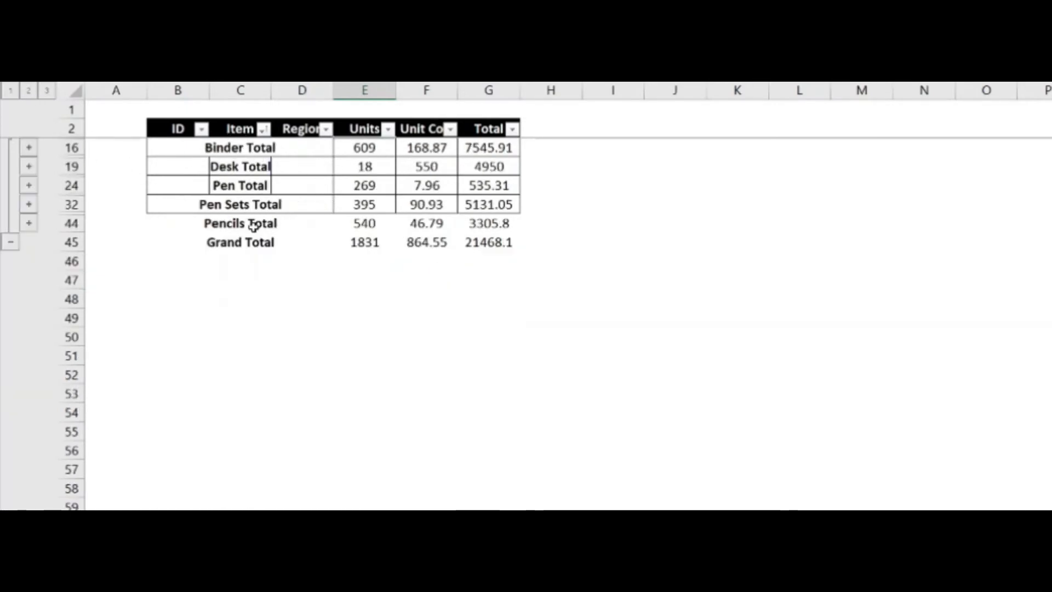
click(47, 90)
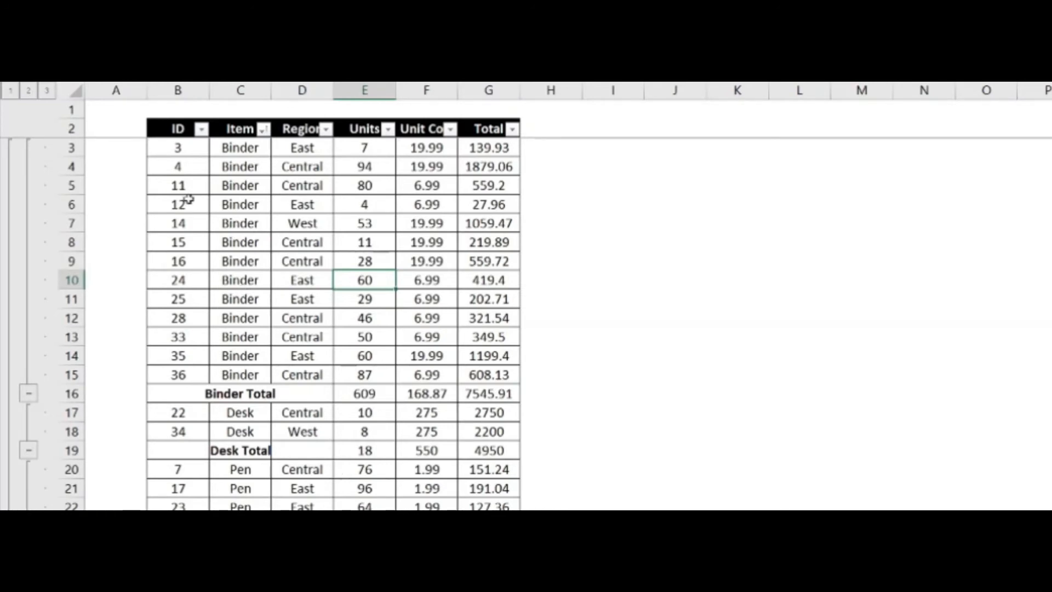
click(29, 91)
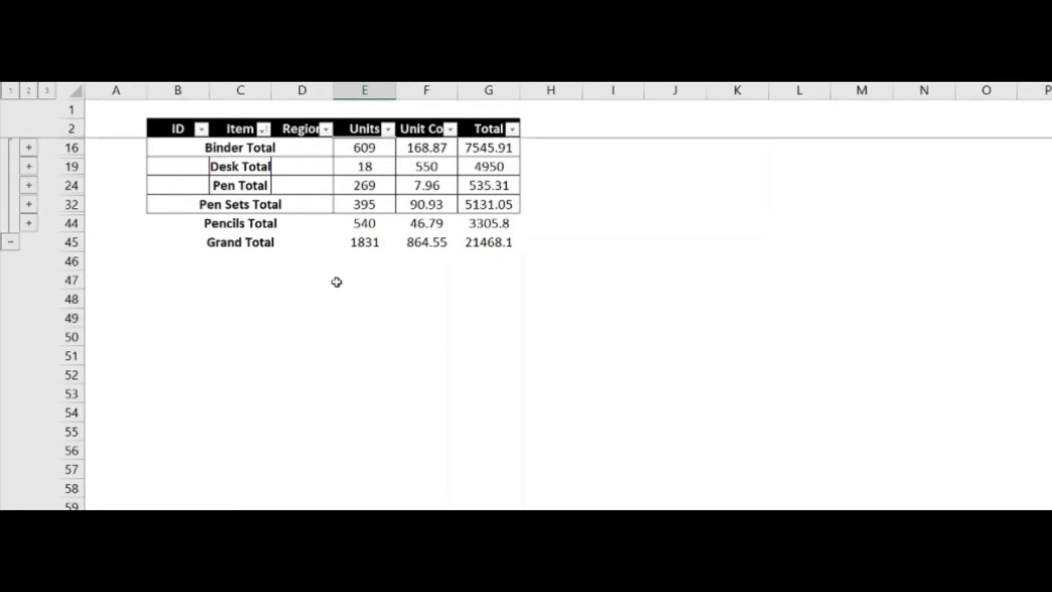
click(11, 91)
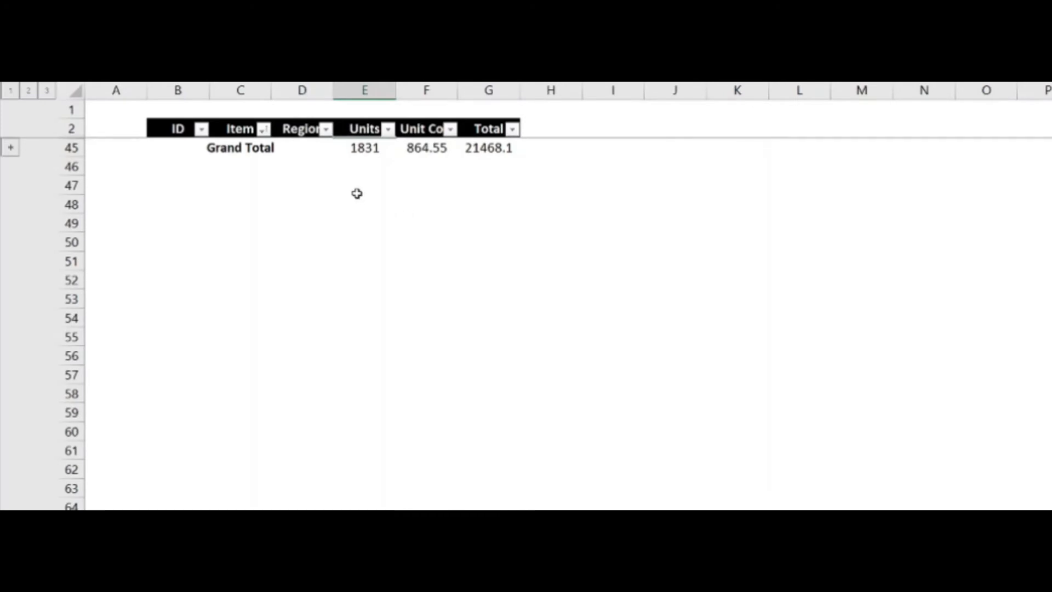
click(46, 90)
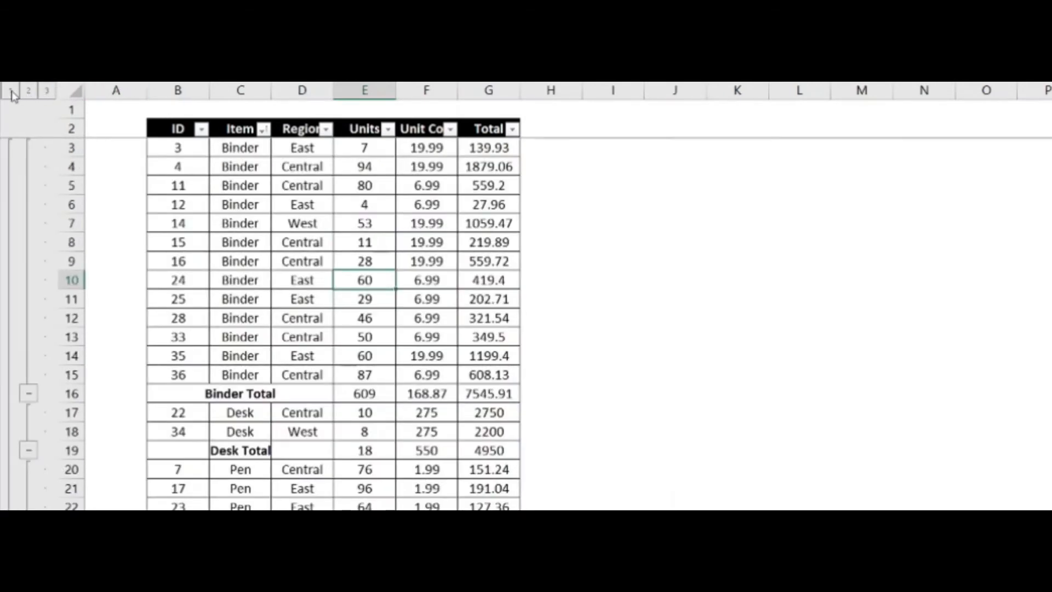
click(10, 91)
click(29, 91)
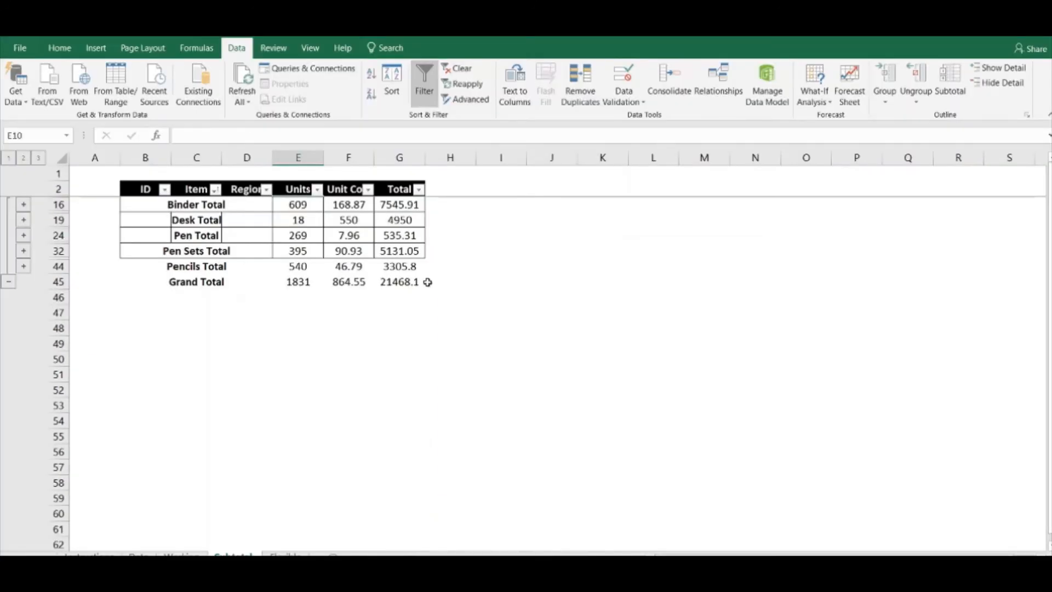
Go back to the Working sheet and inspect the subtotal formula above the Unit Cost column
click(181, 555)
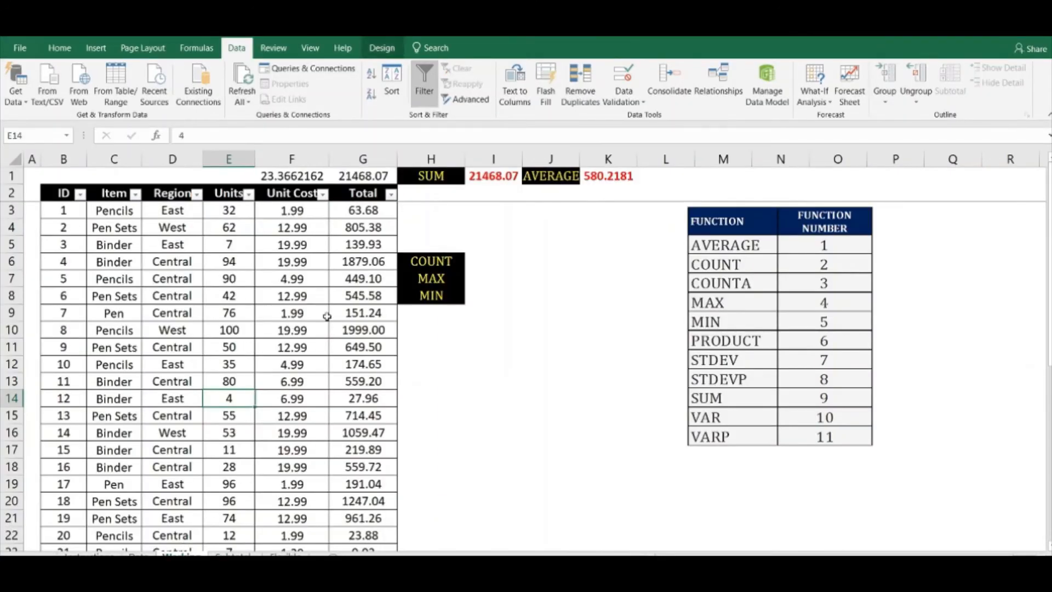
click(304, 245)
click(295, 177)
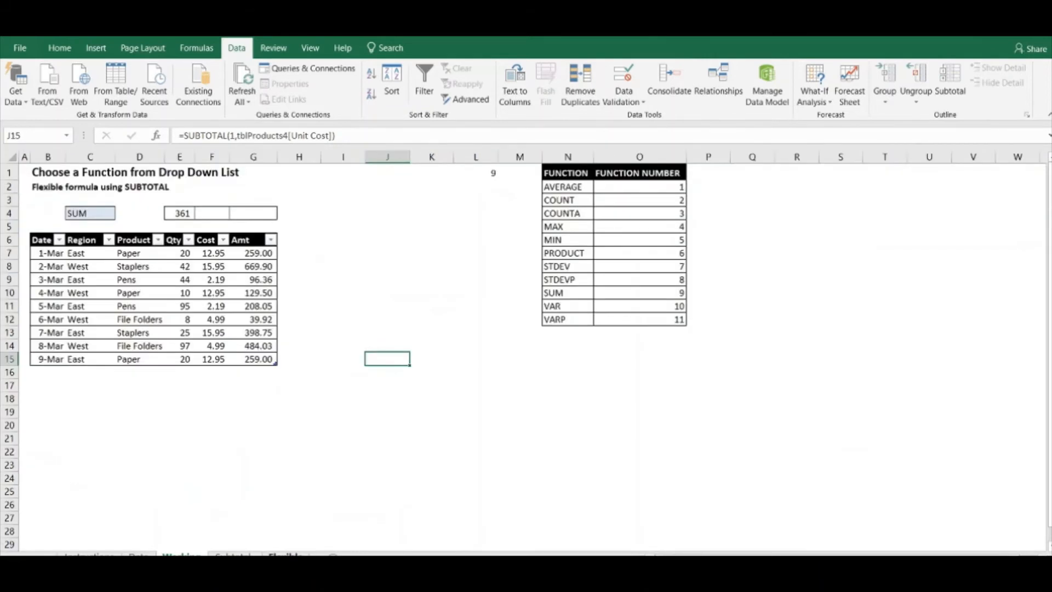
Open the Flexible sheet and look over its table from Date to Amt
click(285, 553)
click(141, 372)
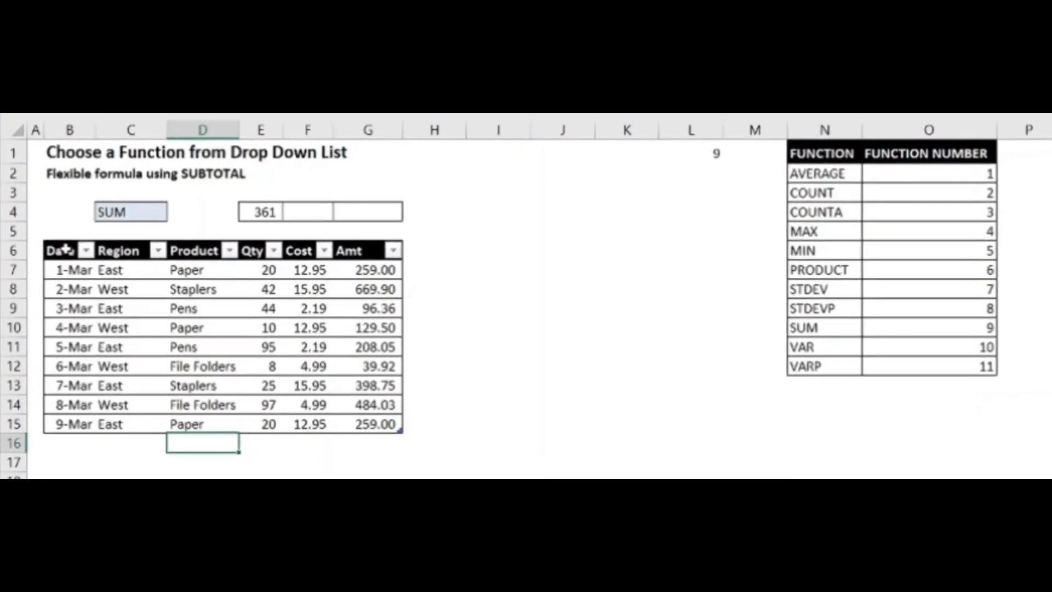
drag(50, 245, 283, 368)
drag(359, 404, 381, 420)
click(571, 475)
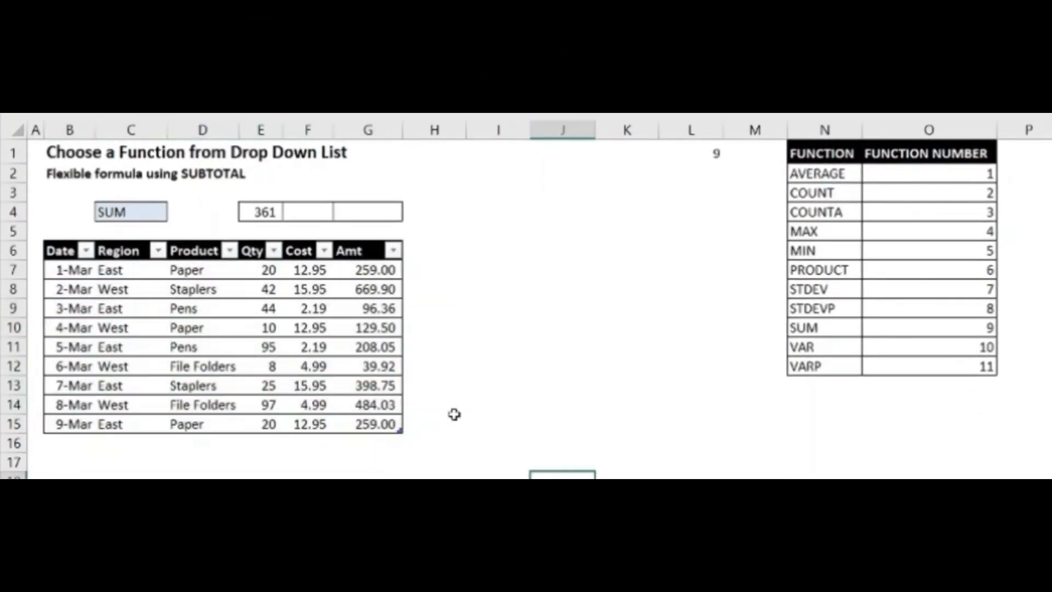
Try AVERAGE, MAX and COUNT in the function drop-down in C4, and return it to SUM
click(144, 217)
click(176, 213)
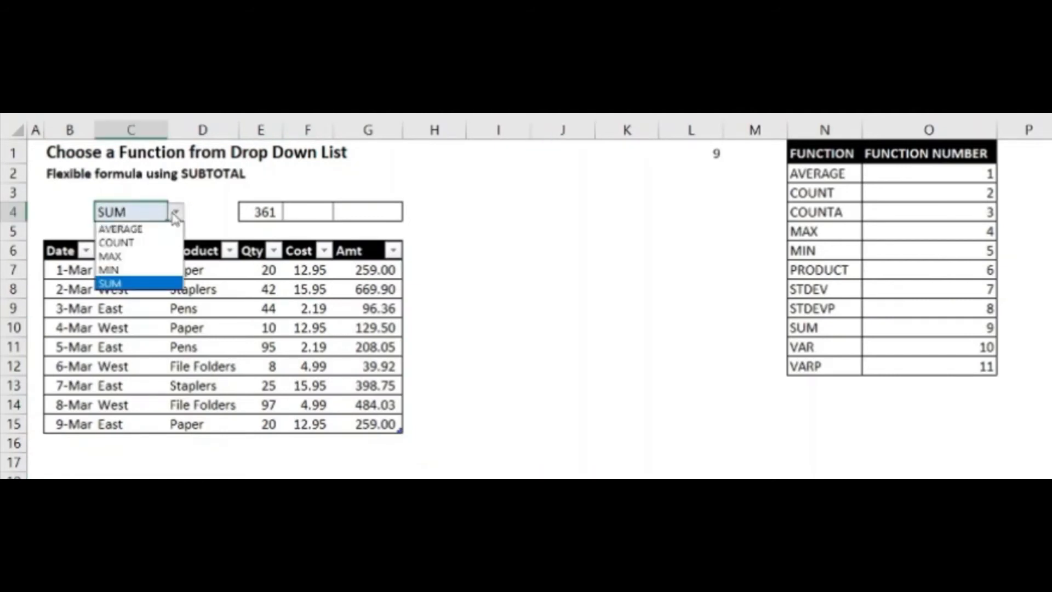
click(176, 213)
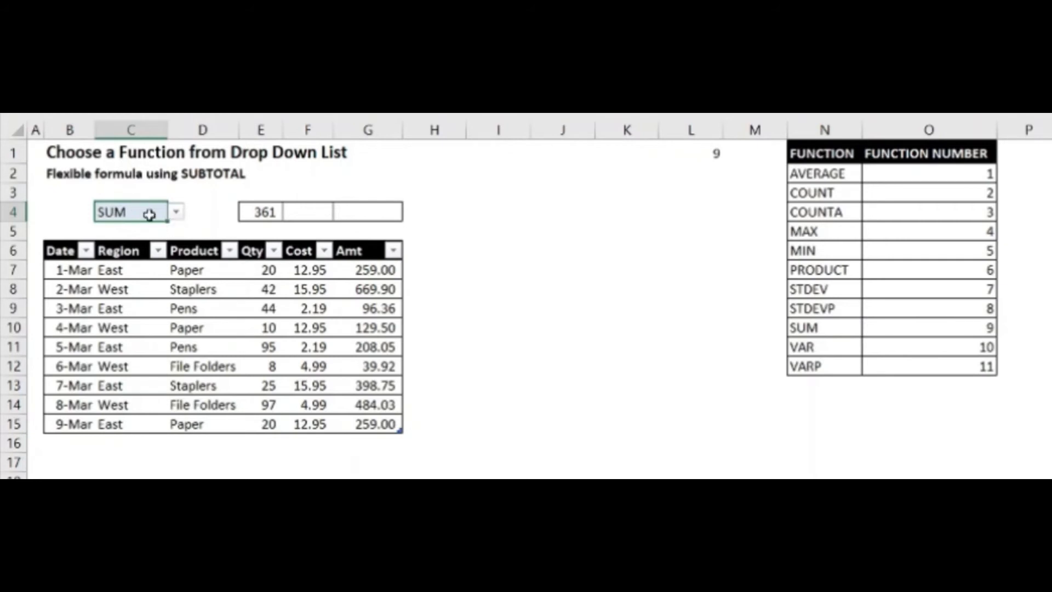
click(175, 212)
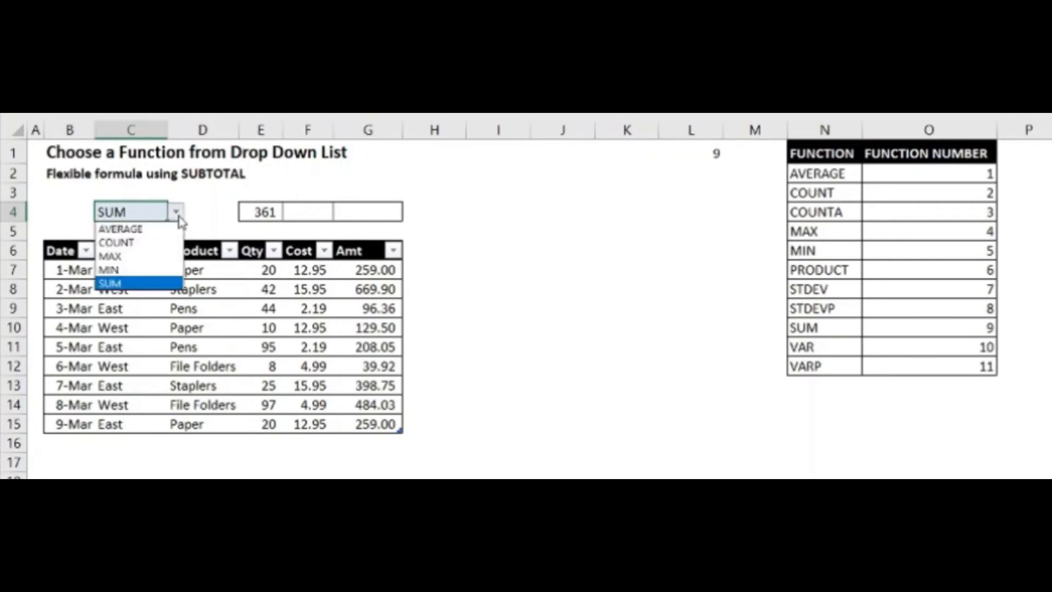
click(156, 227)
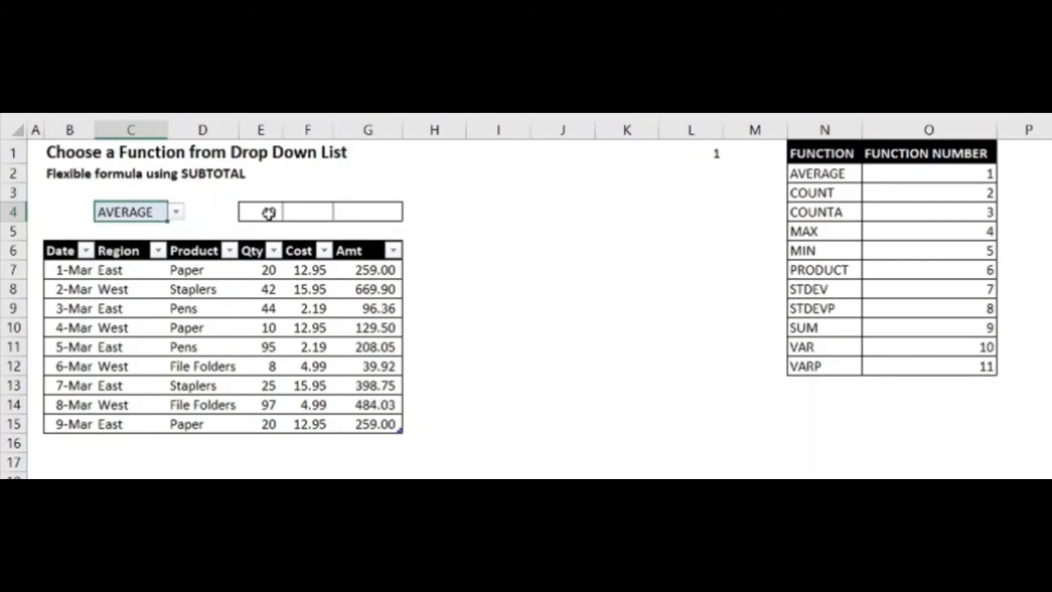
click(176, 212)
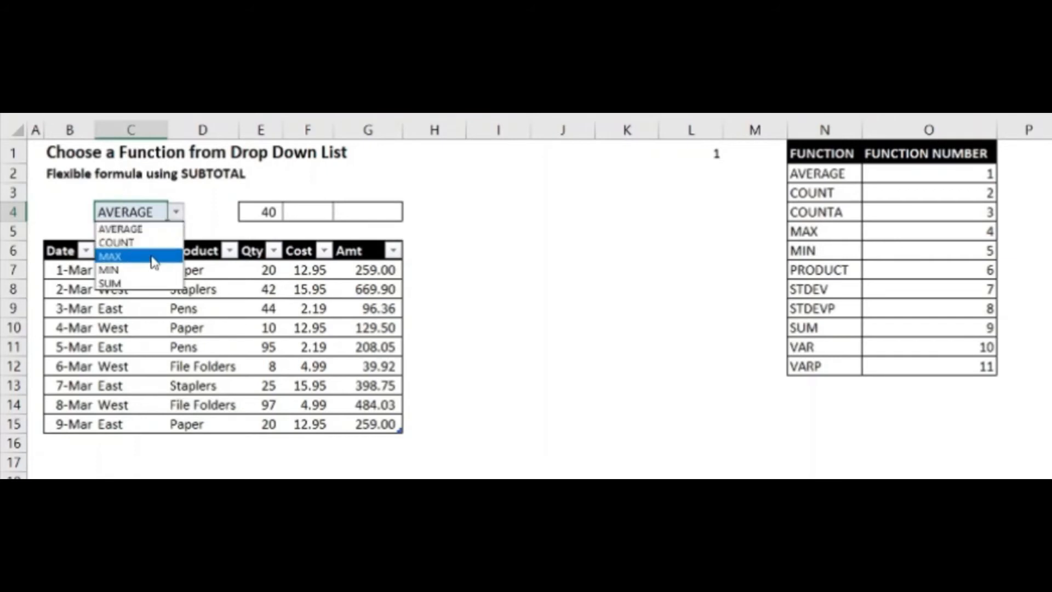
click(155, 256)
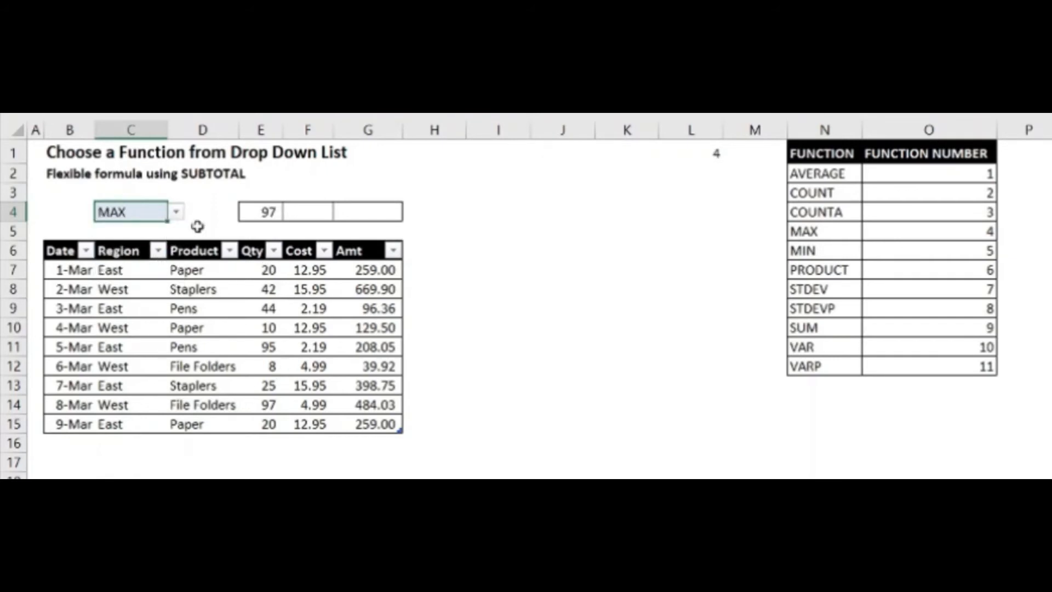
click(176, 212)
click(169, 242)
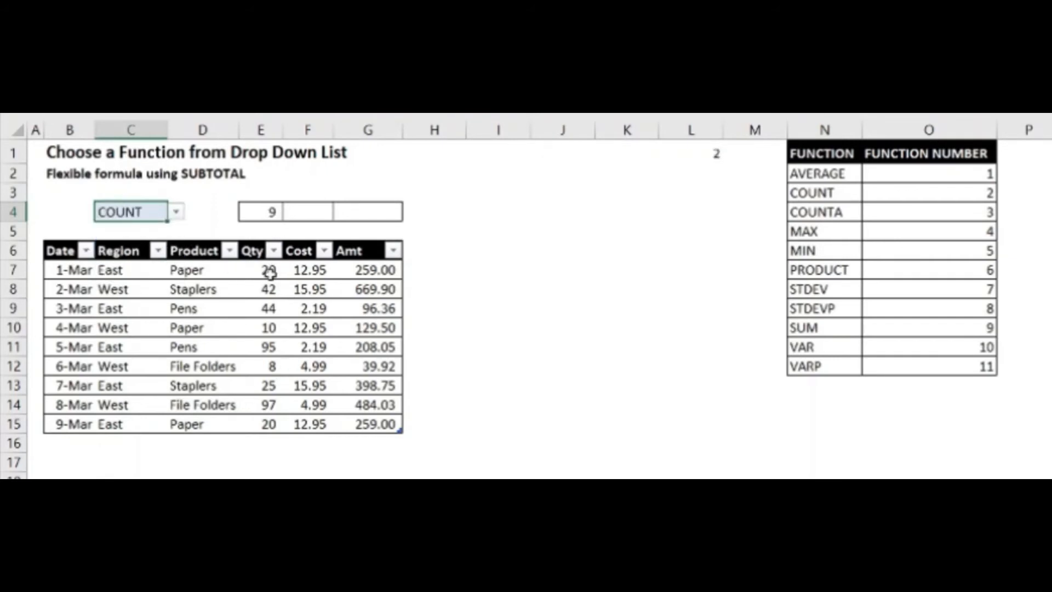
click(176, 213)
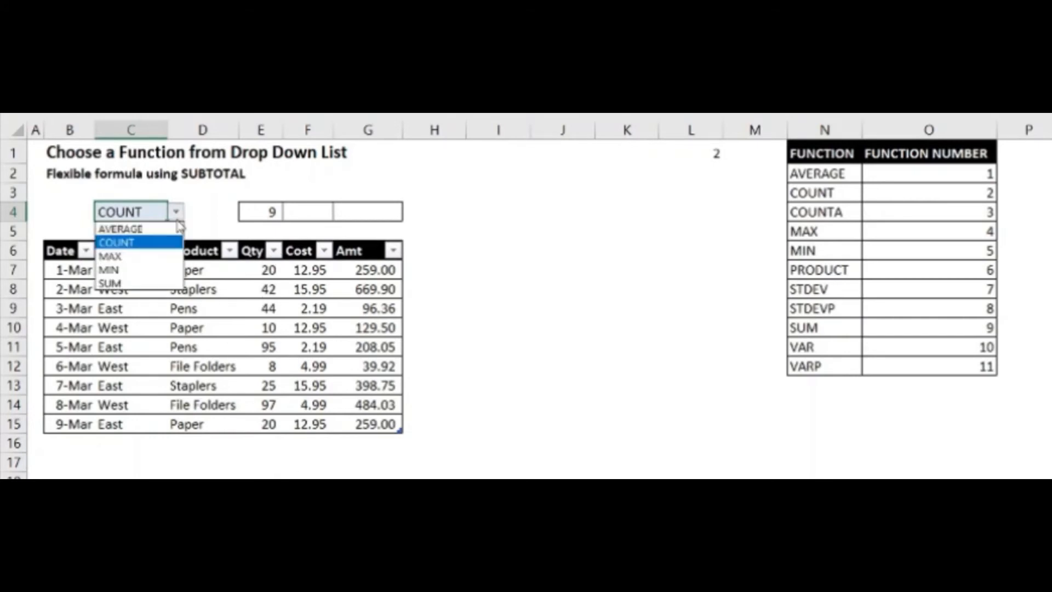
click(159, 283)
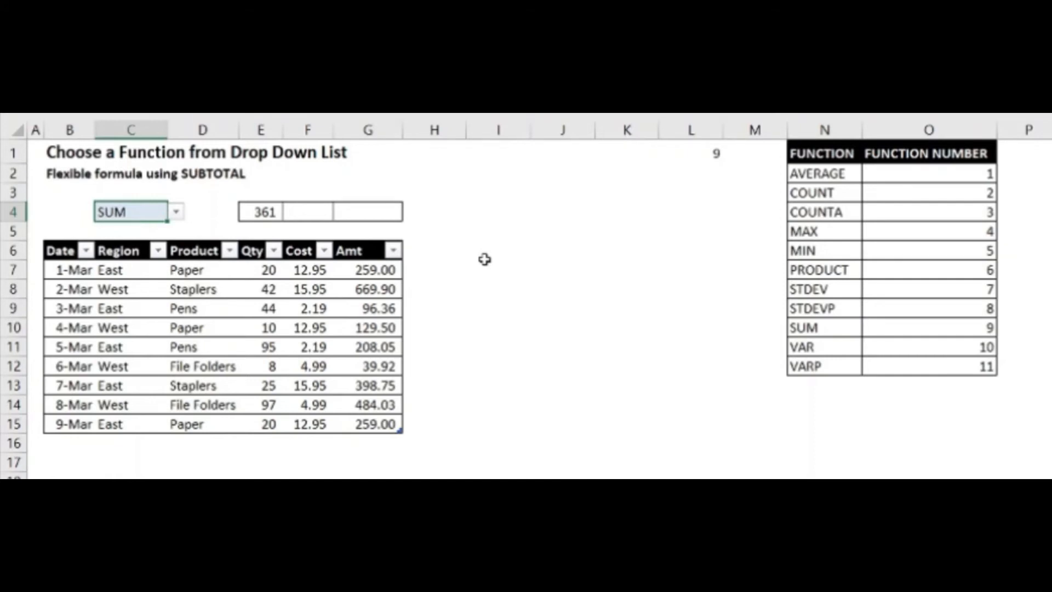
Examine the reference table in N1:O12 that pairs each function with its function number
mouse_move(834, 151)
mouse_down()
mouse_move(884, 214)
mouse_move(930, 348)
mouse_move(926, 372)
mouse_up()
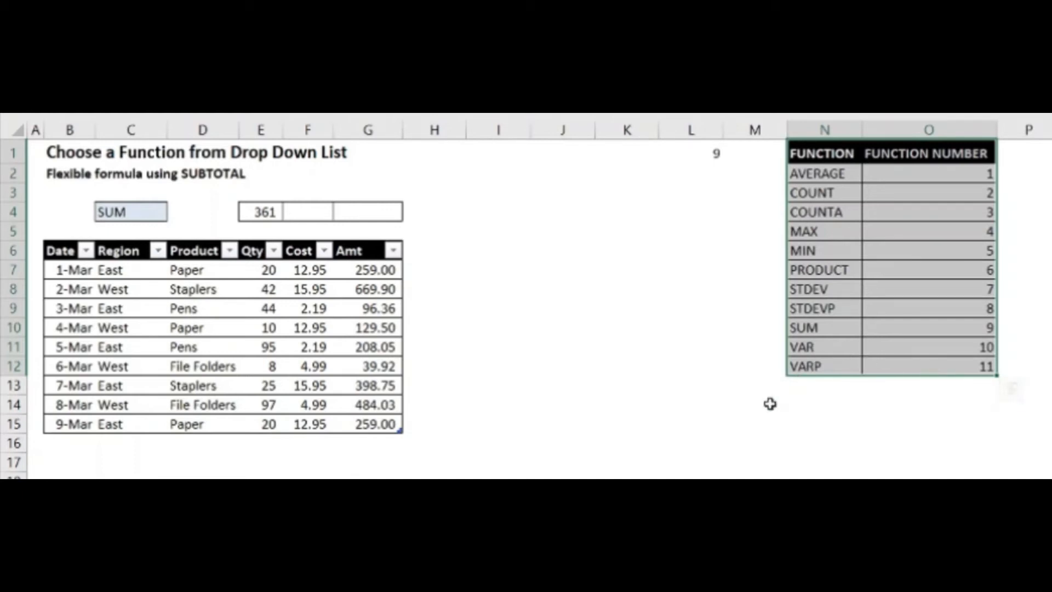
click(743, 368)
click(745, 404)
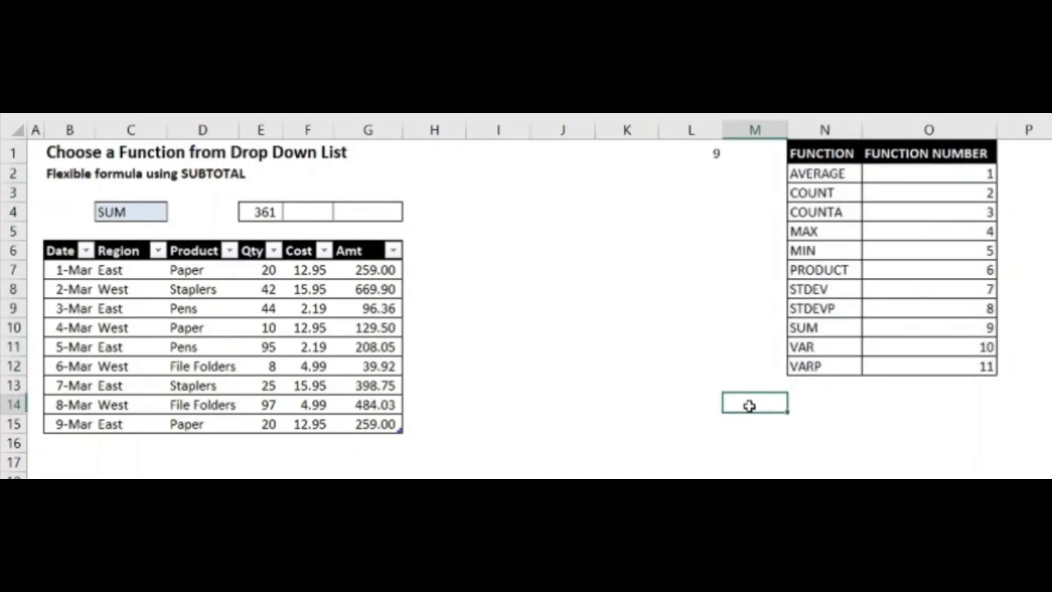
drag(822, 153, 946, 366)
click(901, 426)
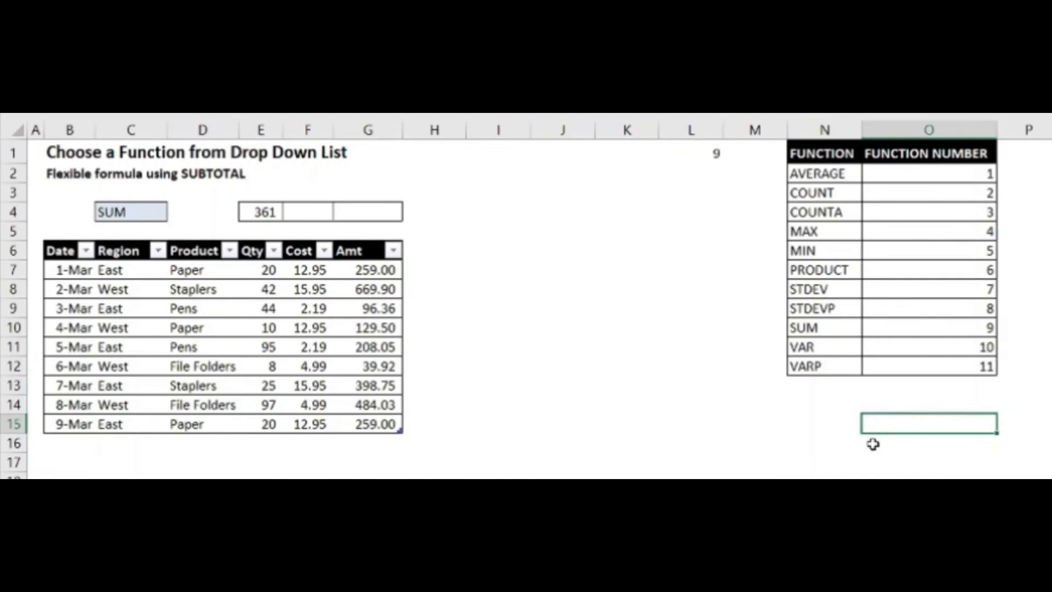
Enter a VLOOKUP formula in M14 with the function chosen in C4 as lookup value and N1:O12 as table array
click(726, 406)
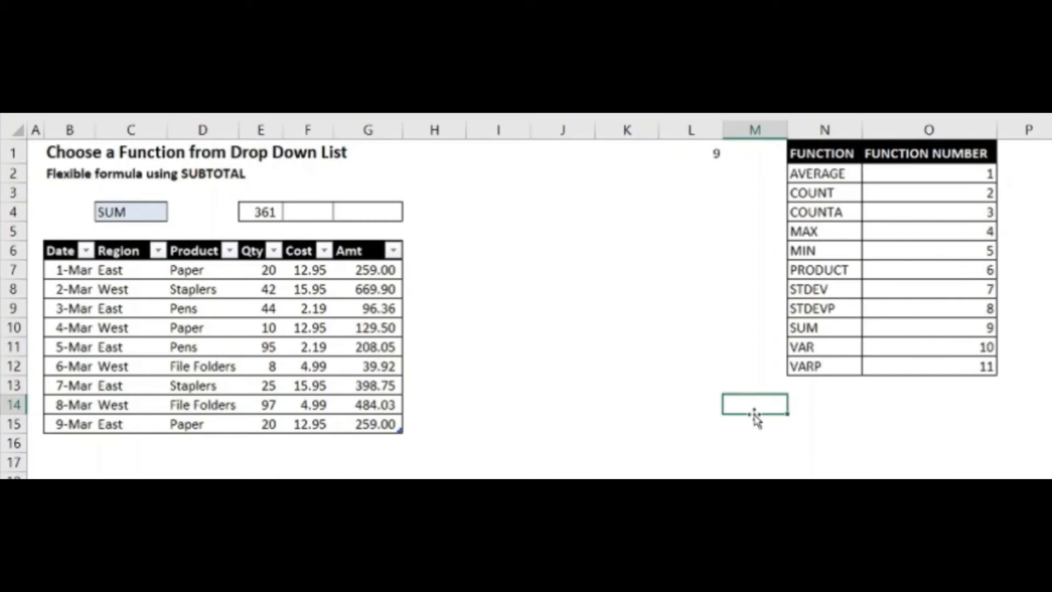
text(=vlook)
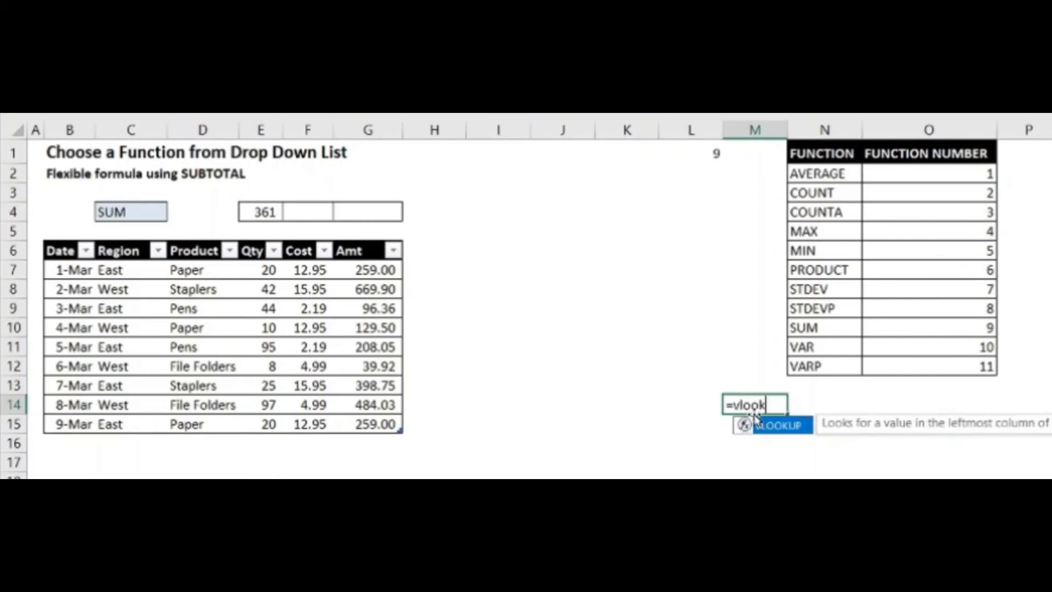
text(up()
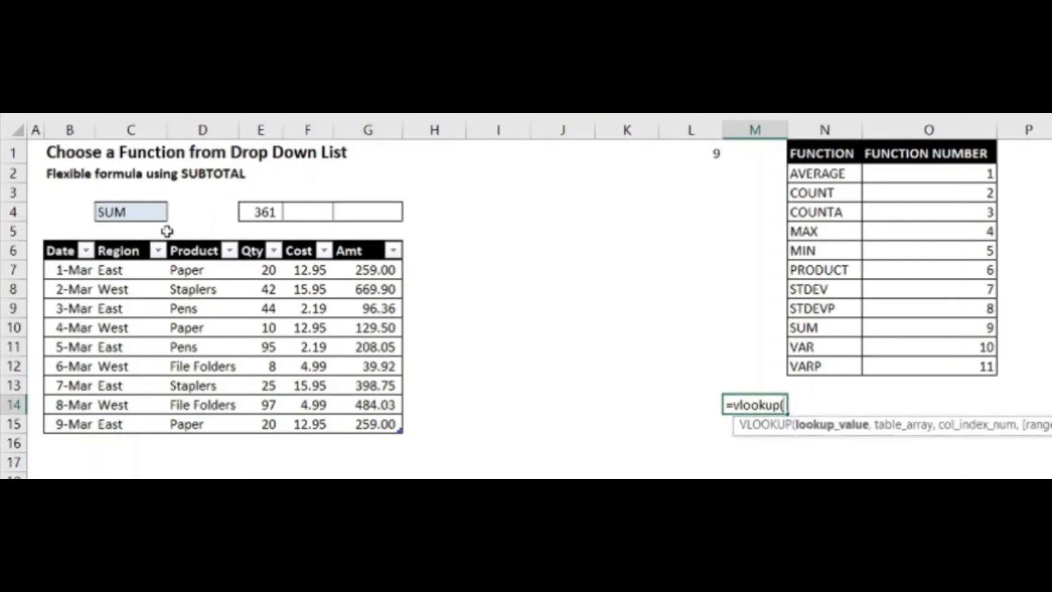
click(146, 212)
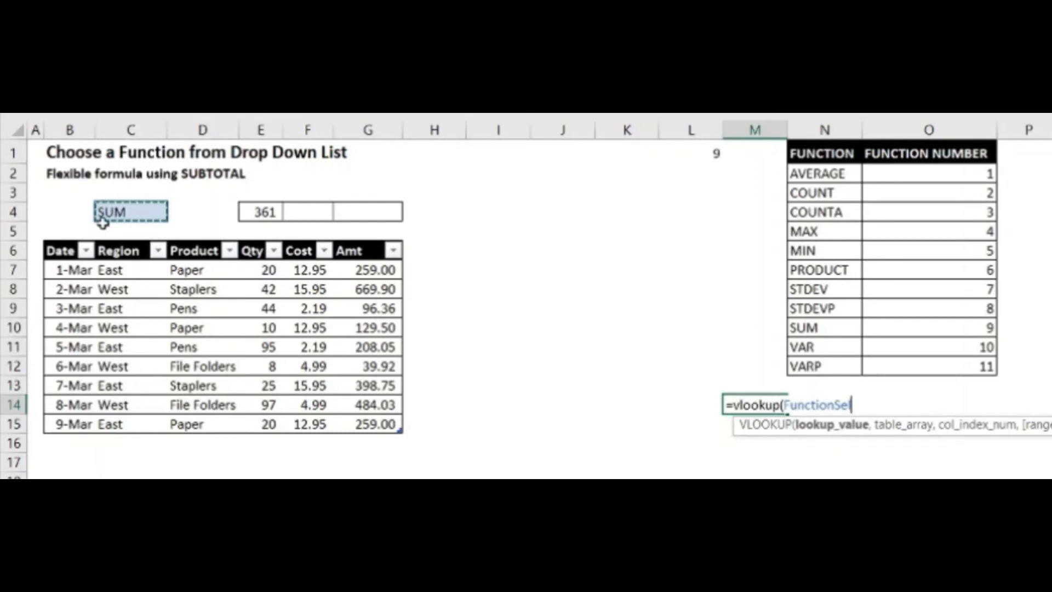
key(Escape)
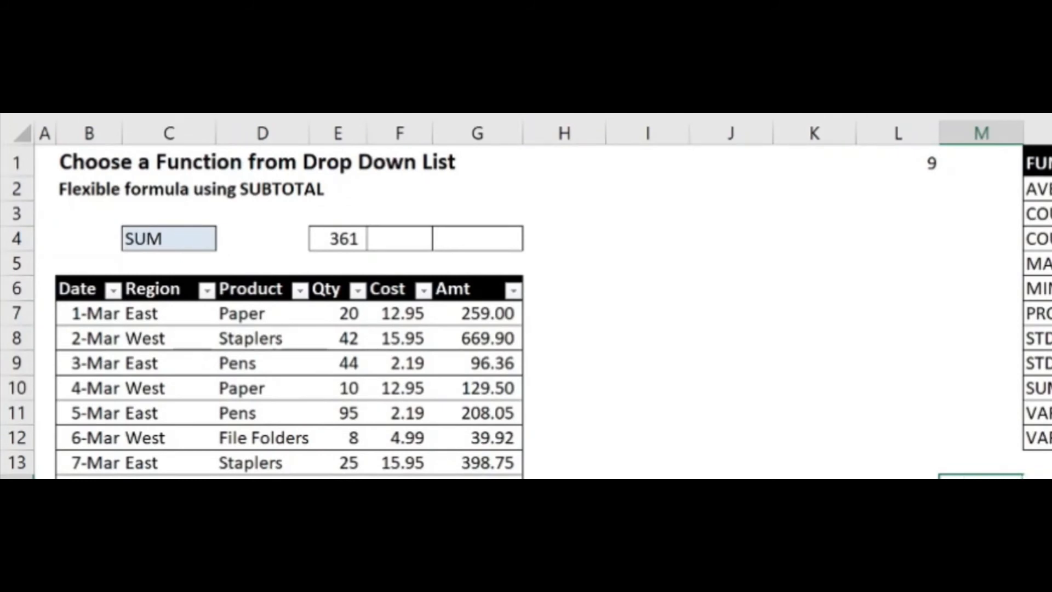
key(ctrl+c)
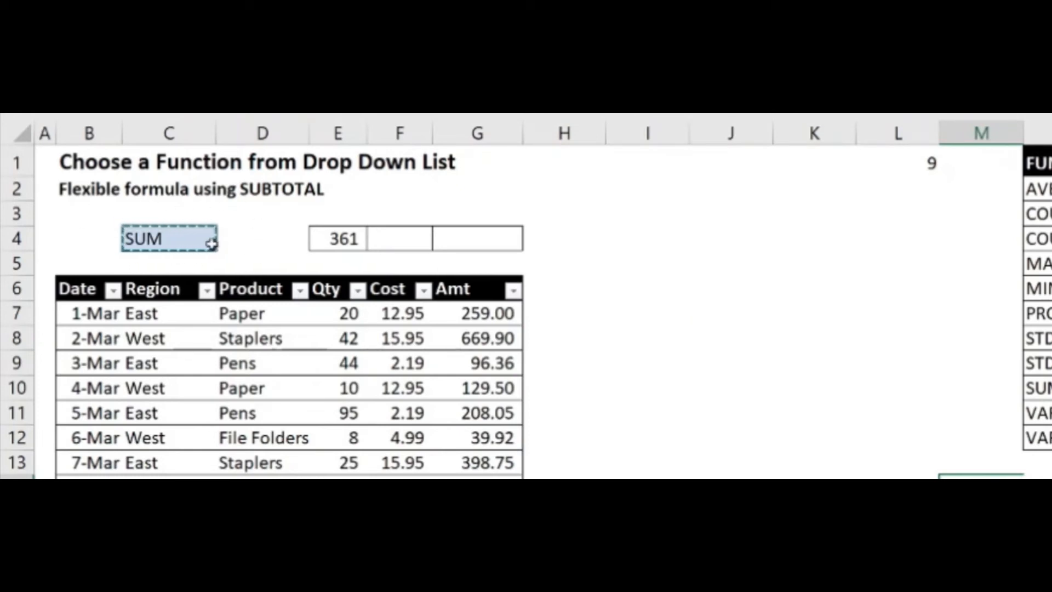
text(=vlookup(Fun)
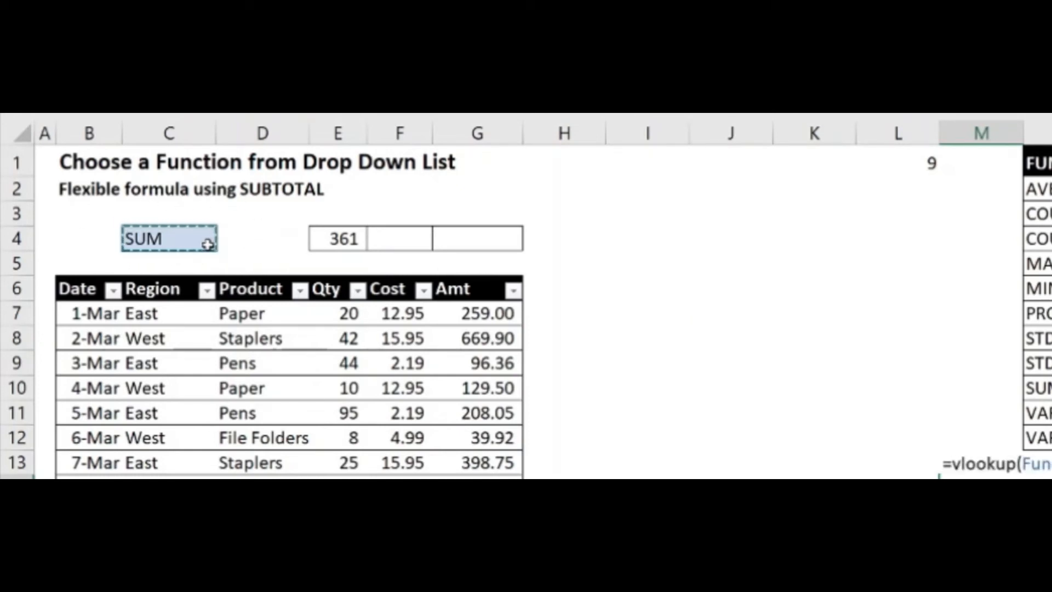
key(Escape)
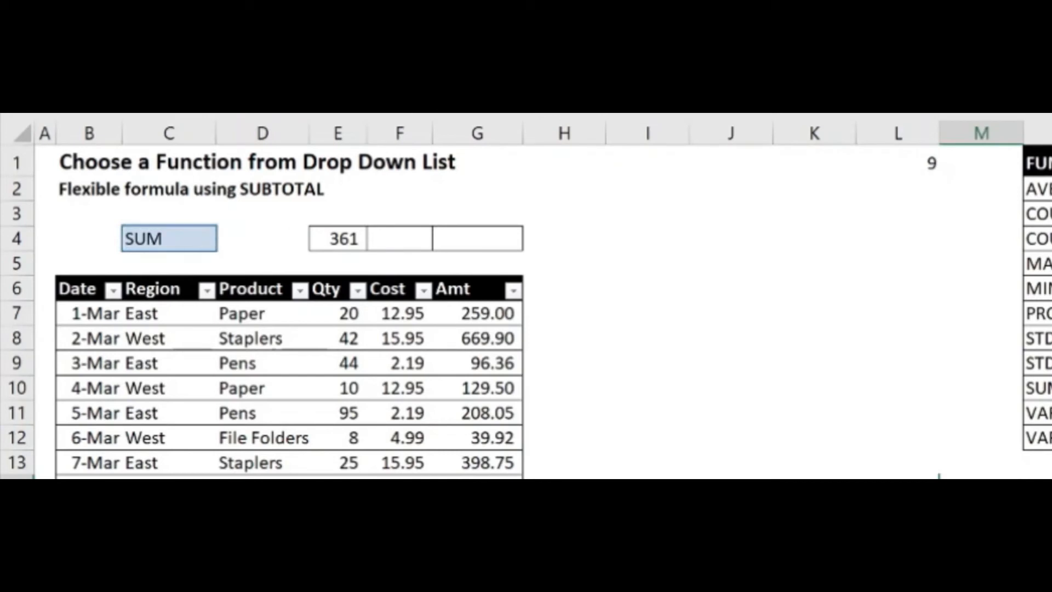
drag(1039, 163, 1046, 438)
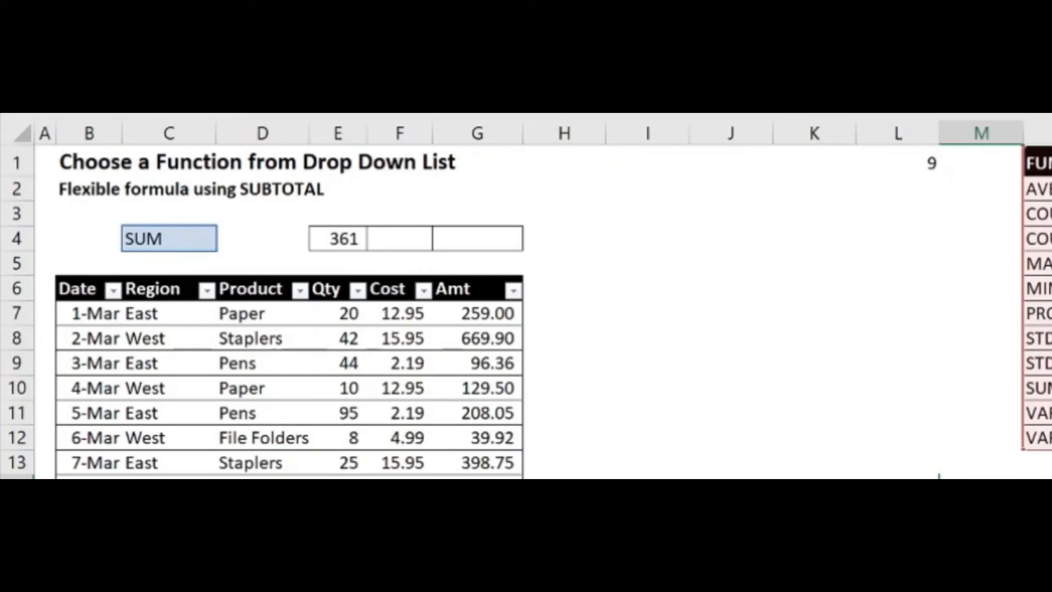
Review the function selector in C4, the lookup cell M14 and the summary cell above the Amt column
click(181, 237)
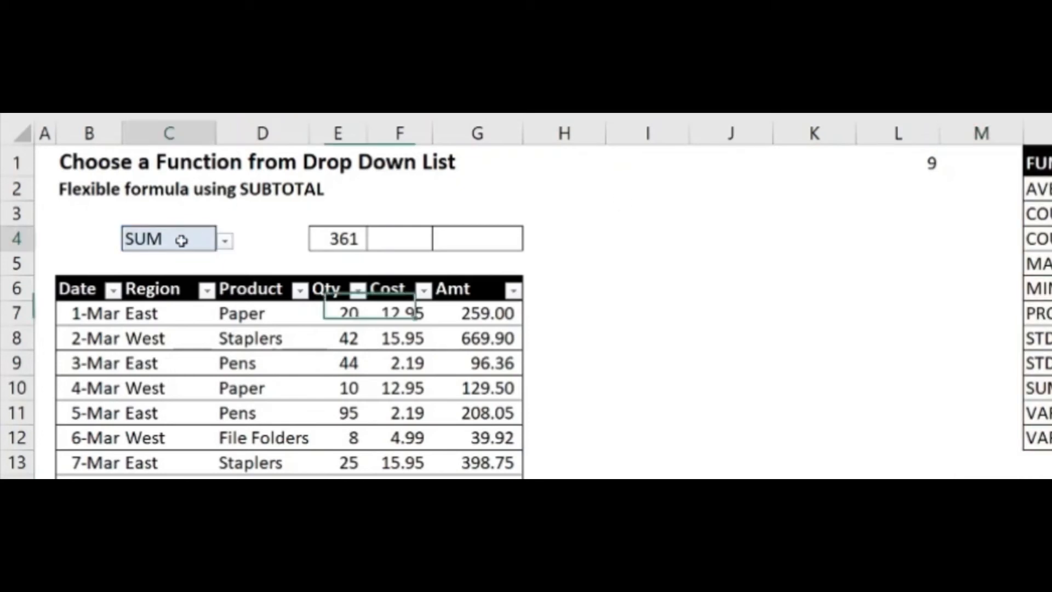
click(989, 478)
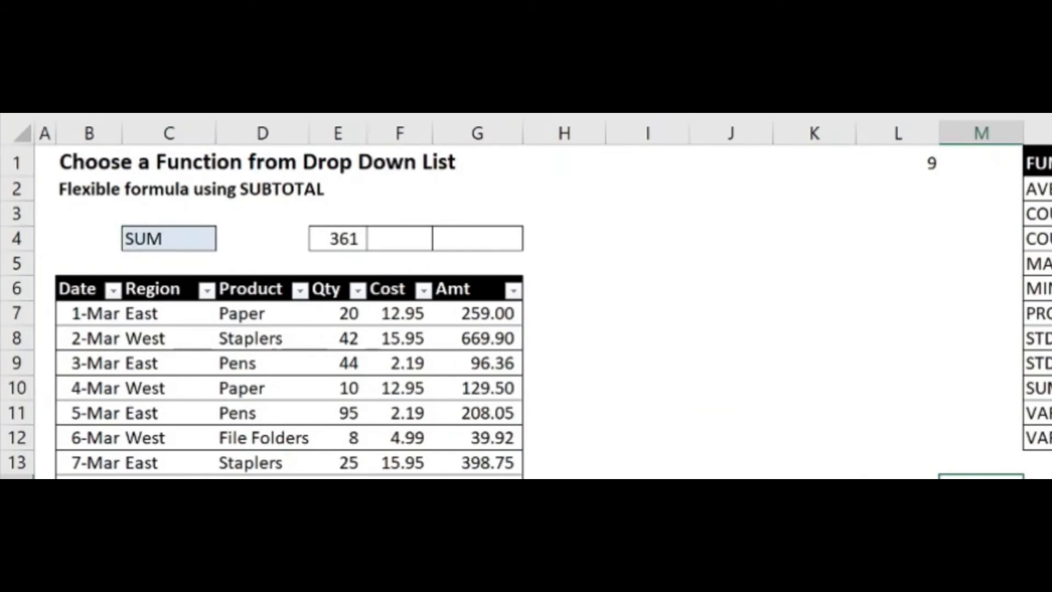
click(480, 240)
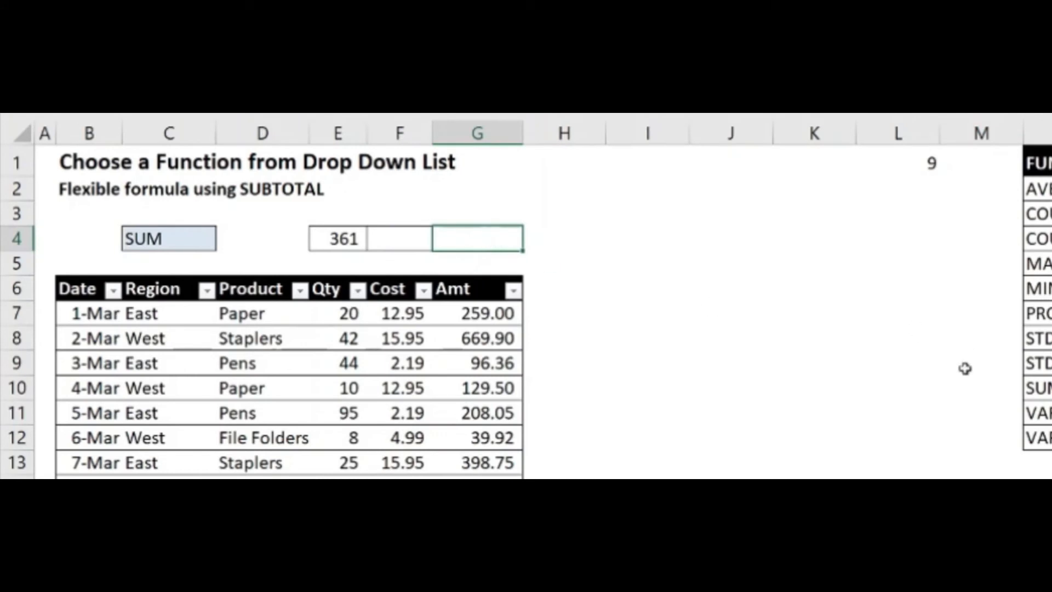
Enter a SUBTOTAL formula in G4 with M14 as the function number and SalesTable[Amt] as the reference
text(=subta)
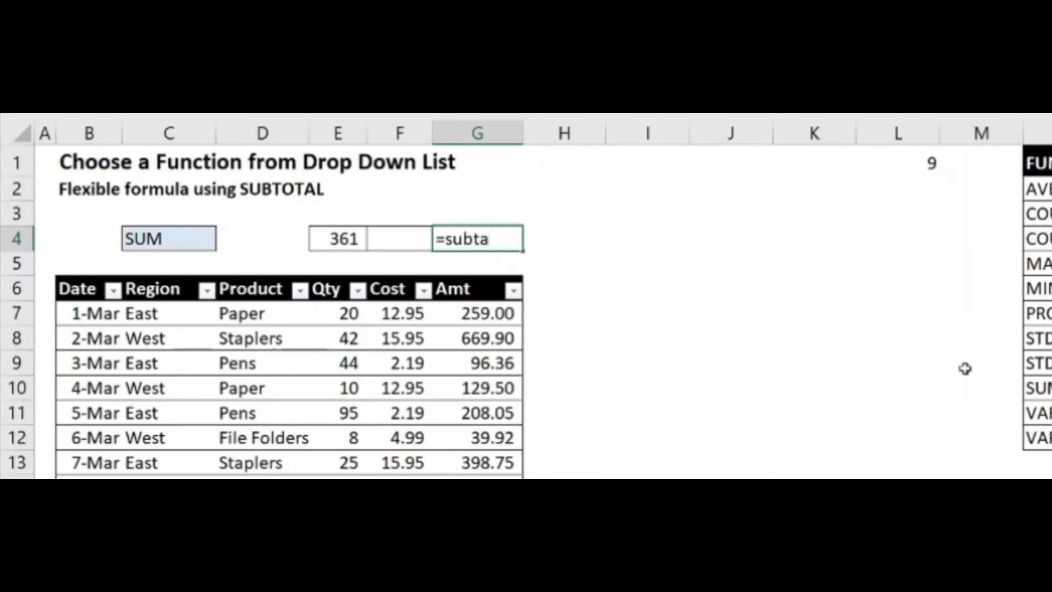
key(BackSpace)
text(otal)
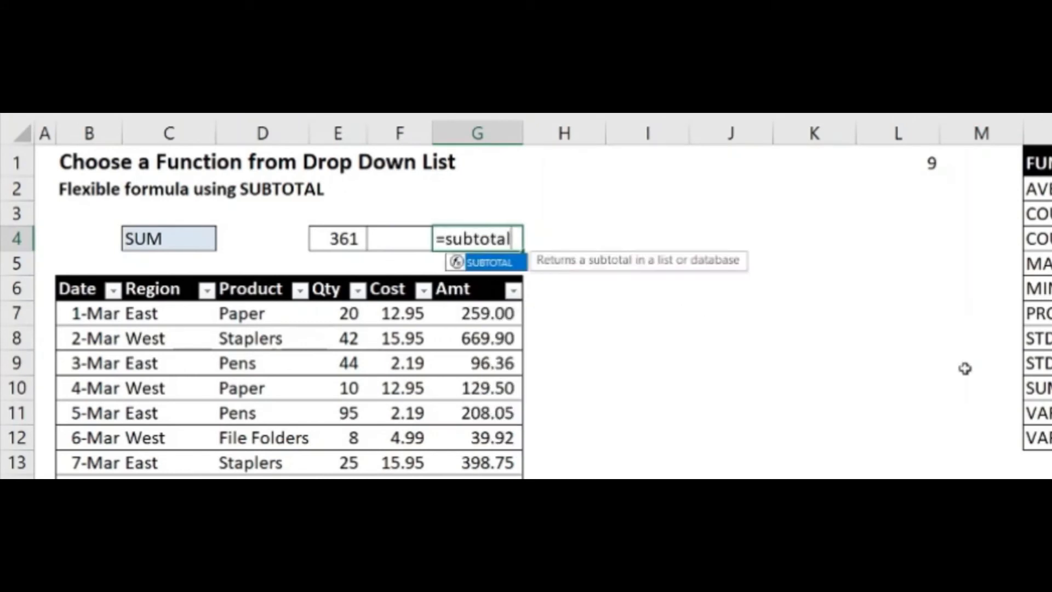
text(()
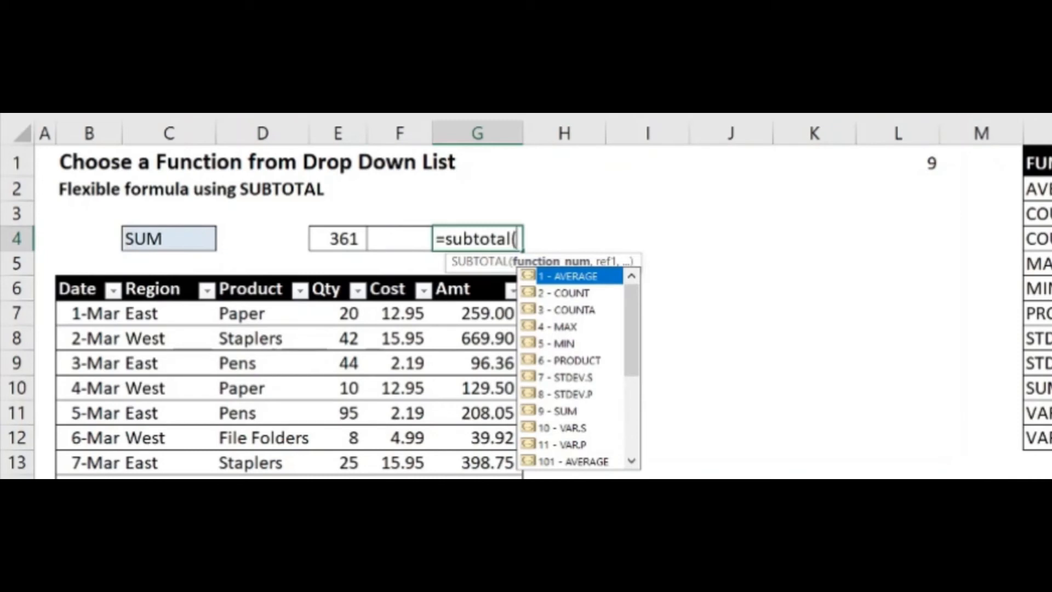
click(981, 476)
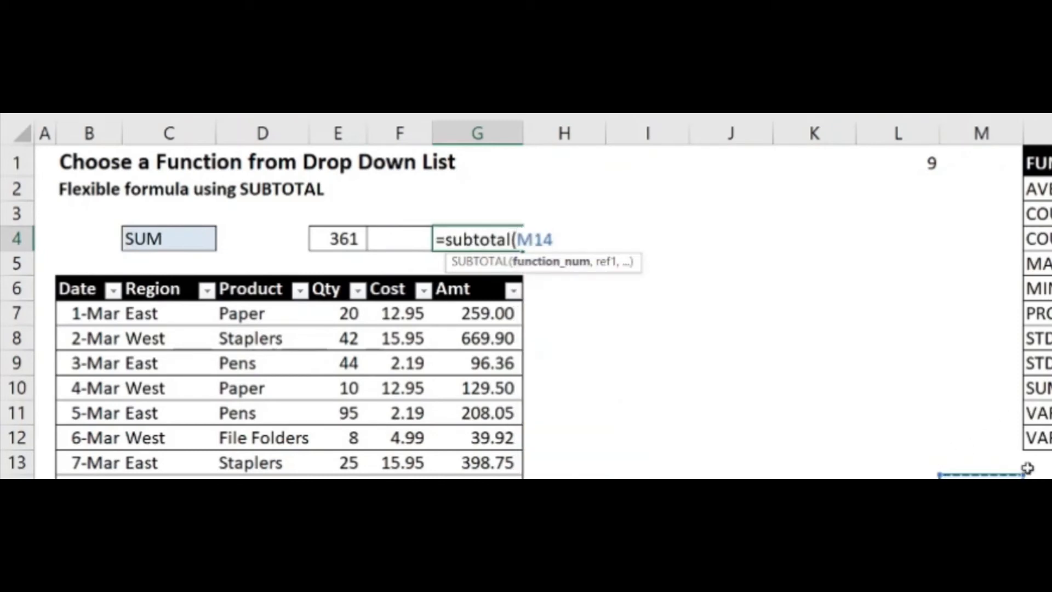
text(,)
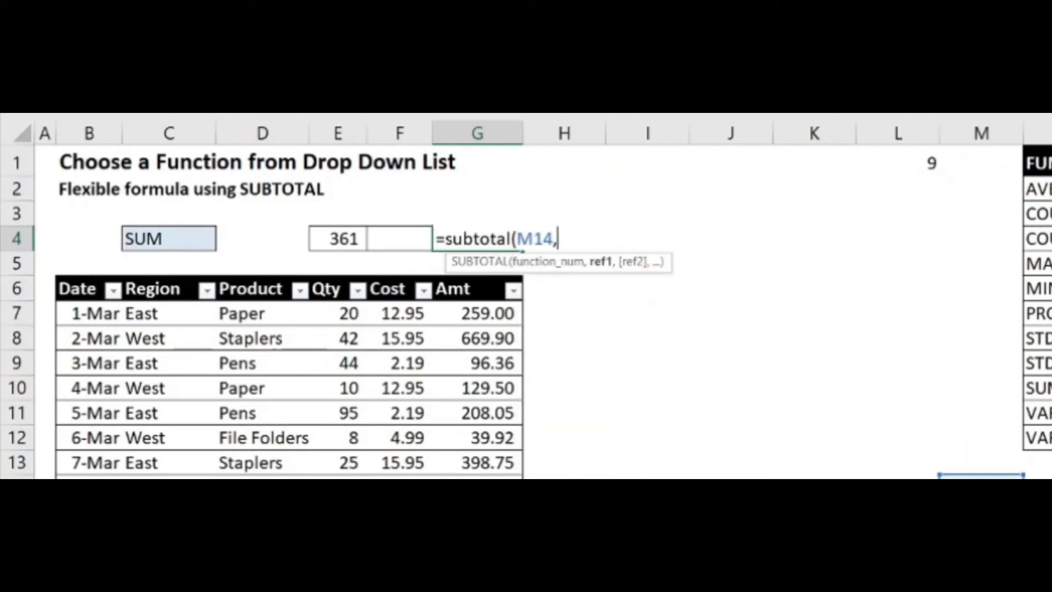
drag(496, 313, 496, 478)
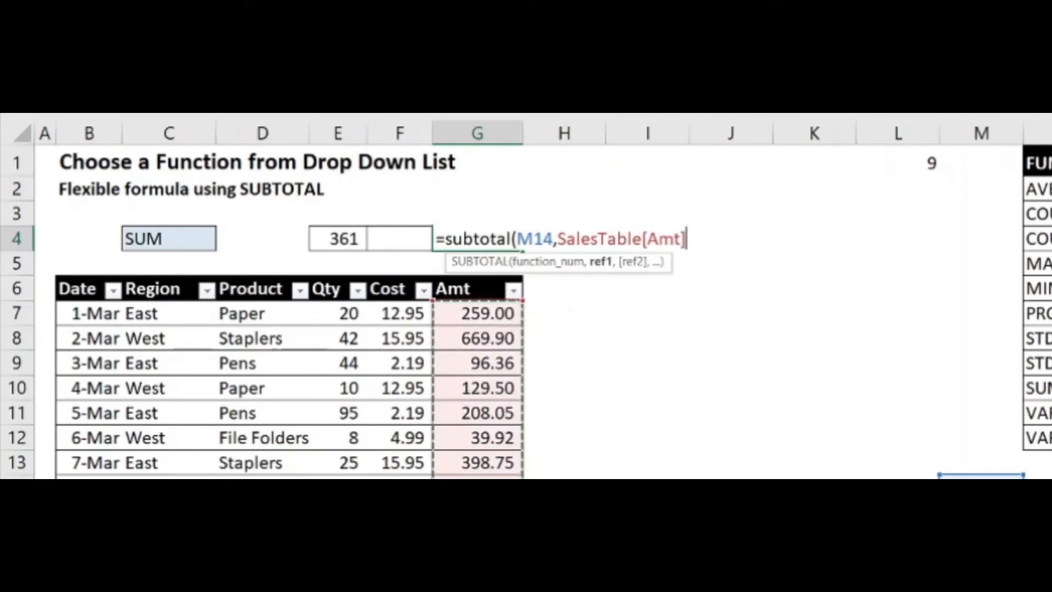
text())
key(Return)
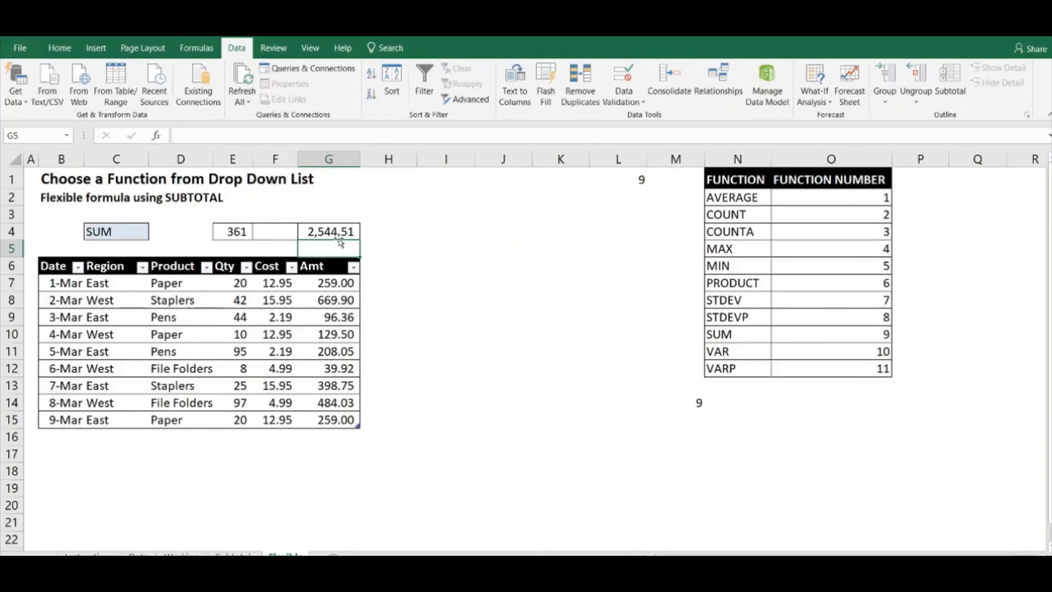
Review the SUBTOTAL formula in G4 and the functions offered by the drop-down in C4
click(333, 231)
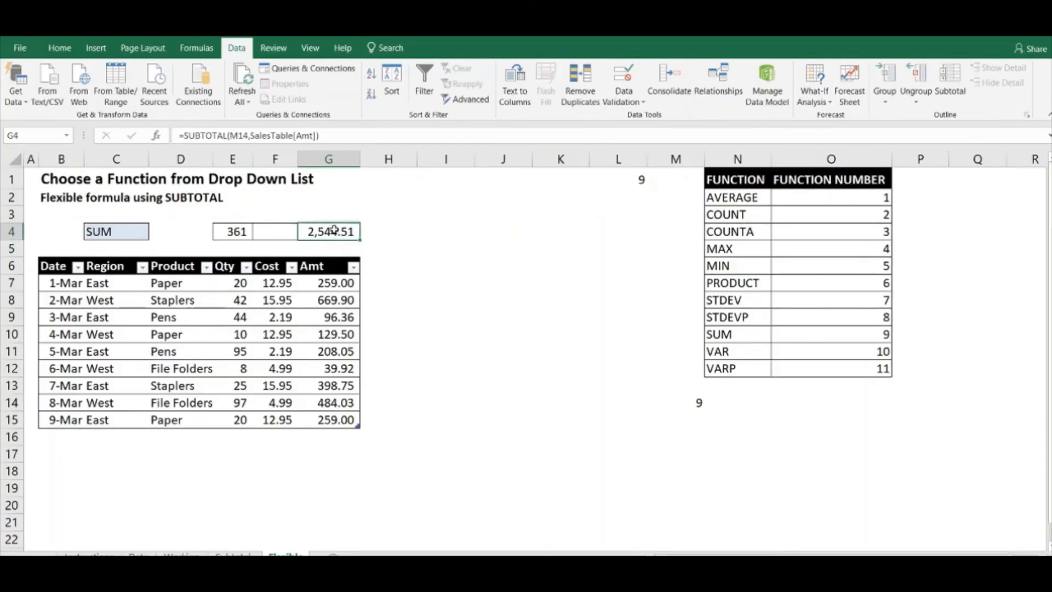
click(143, 234)
click(154, 232)
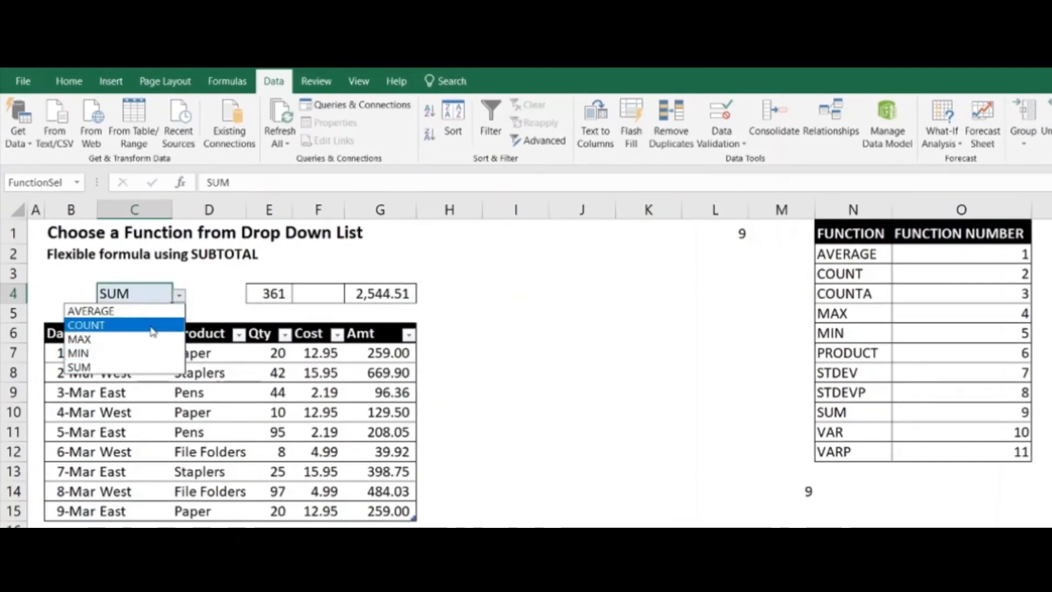
key(Escape)
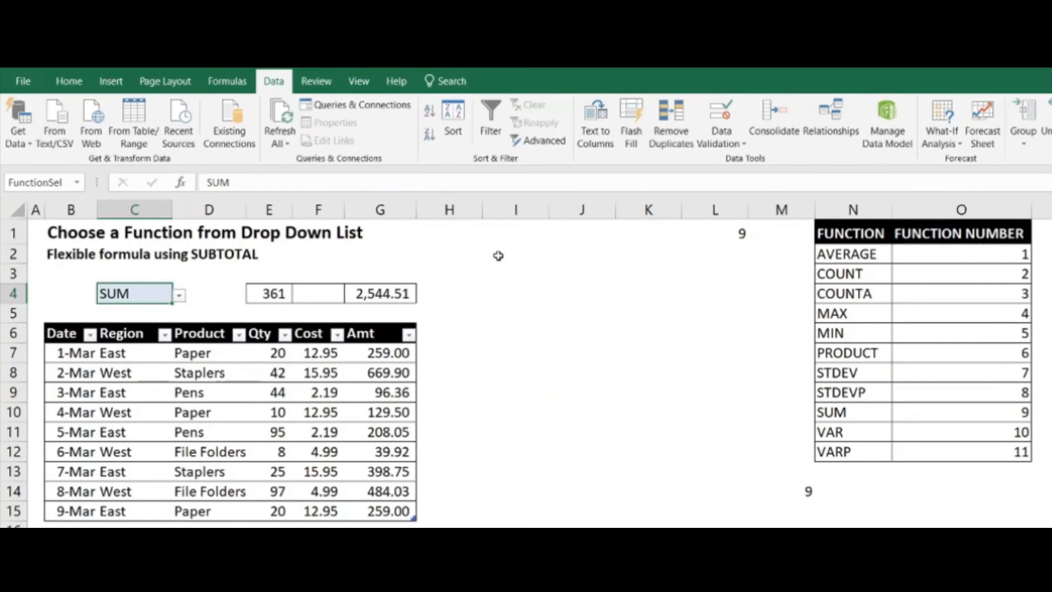
Fill cell I2 with yellow
click(529, 249)
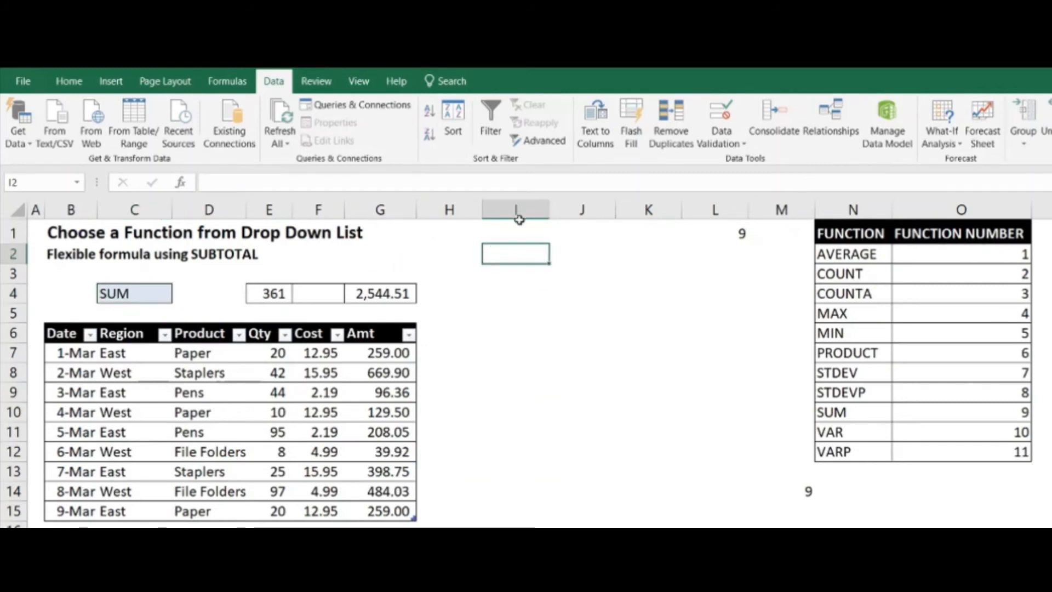
click(68, 81)
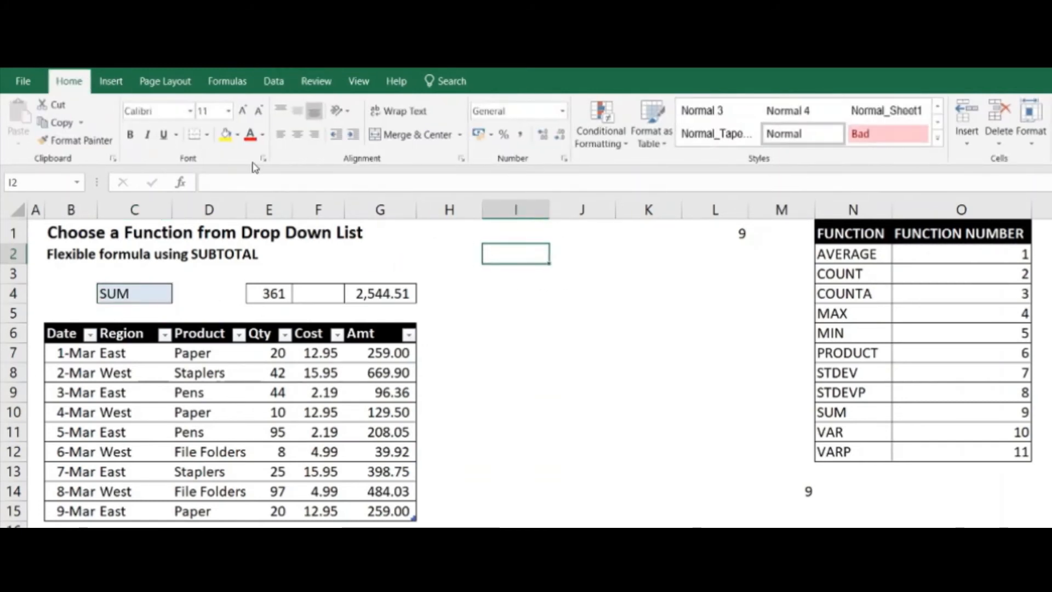
click(225, 134)
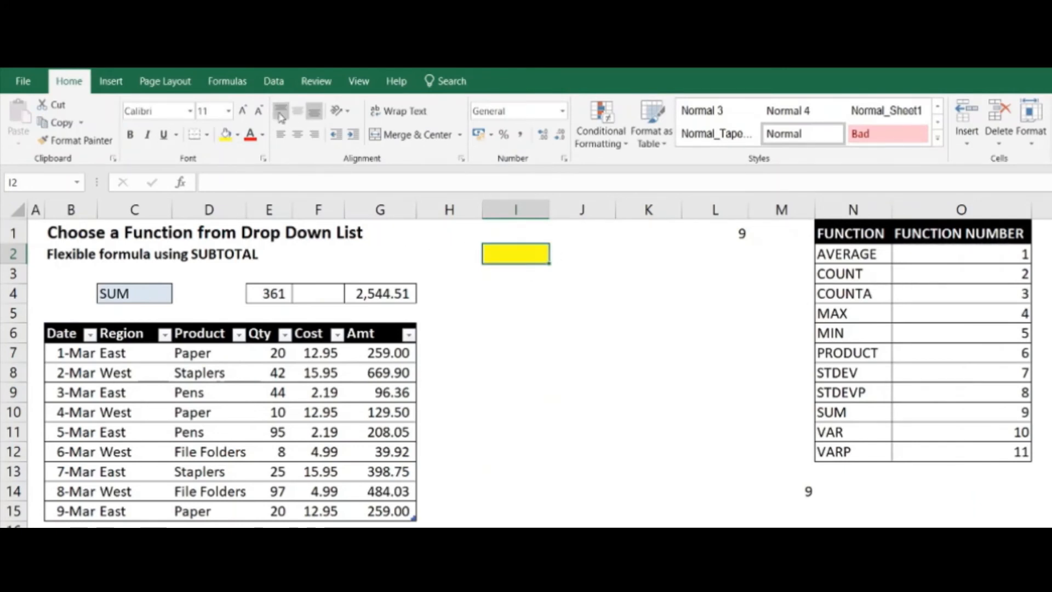
Add data validation to the yellow cell I2, allowing a list with the function names in $N$2:$N$12 as source
click(277, 84)
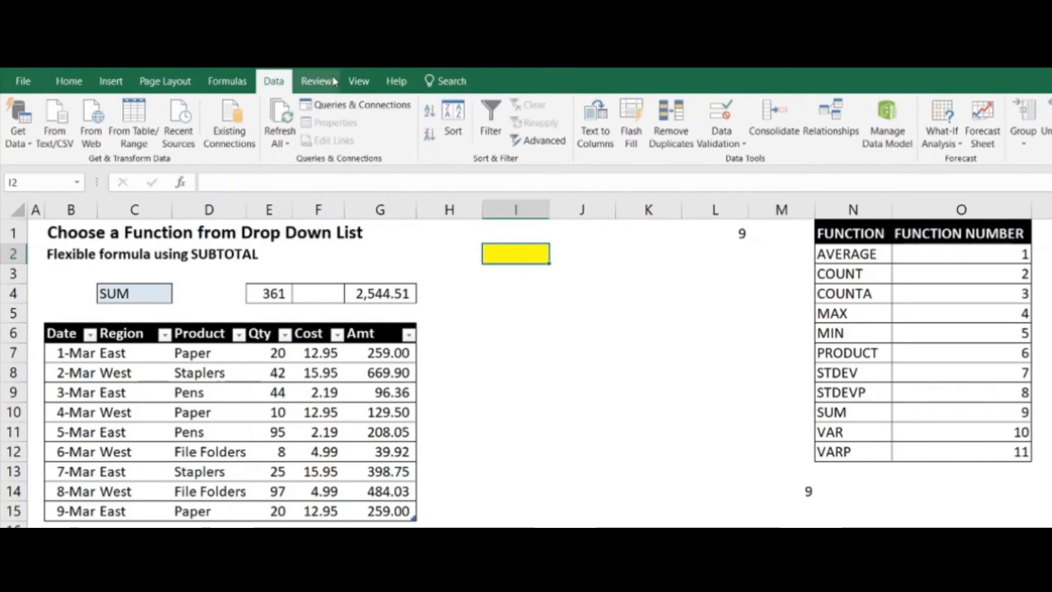
click(734, 138)
click(744, 162)
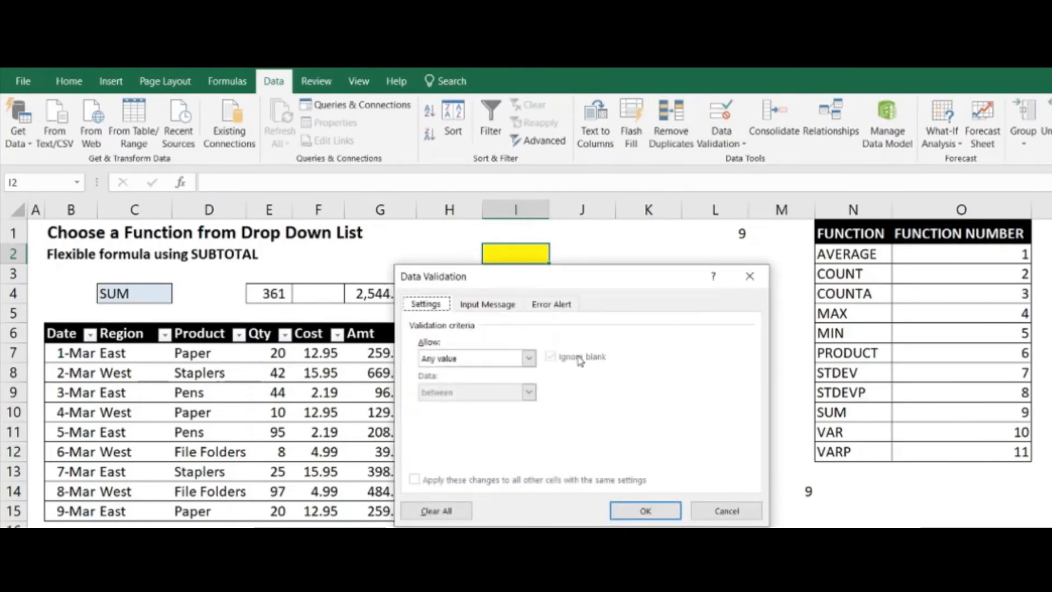
drag(590, 281, 637, 260)
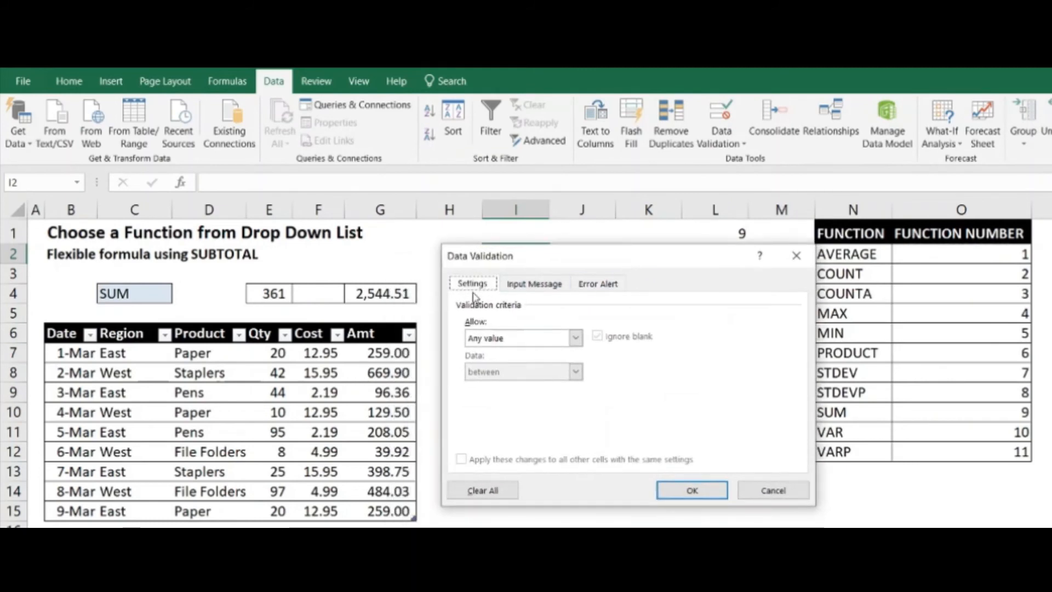
click(576, 341)
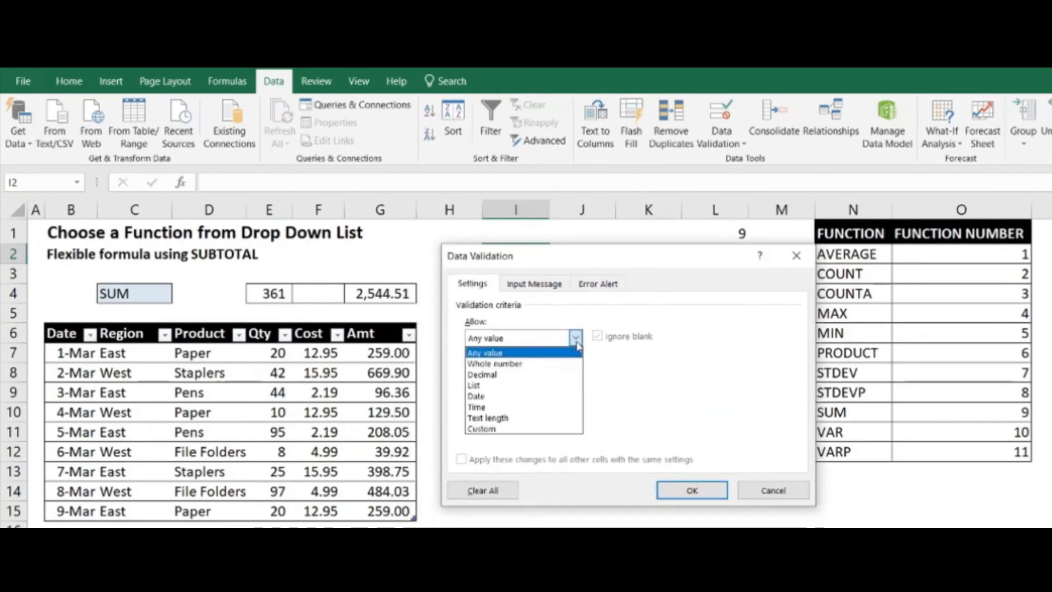
click(549, 391)
click(562, 408)
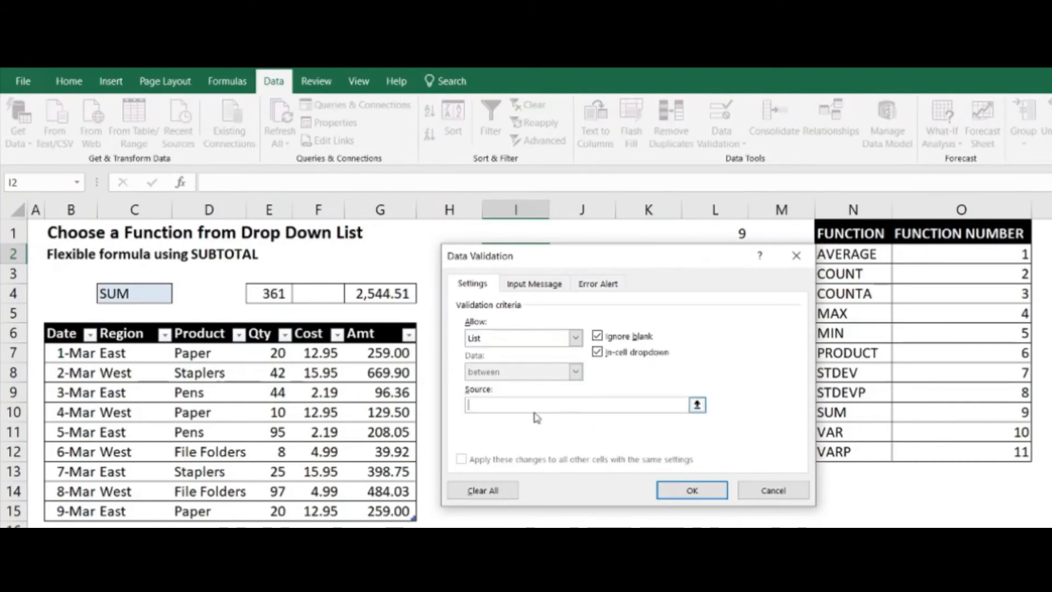
drag(652, 261, 609, 274)
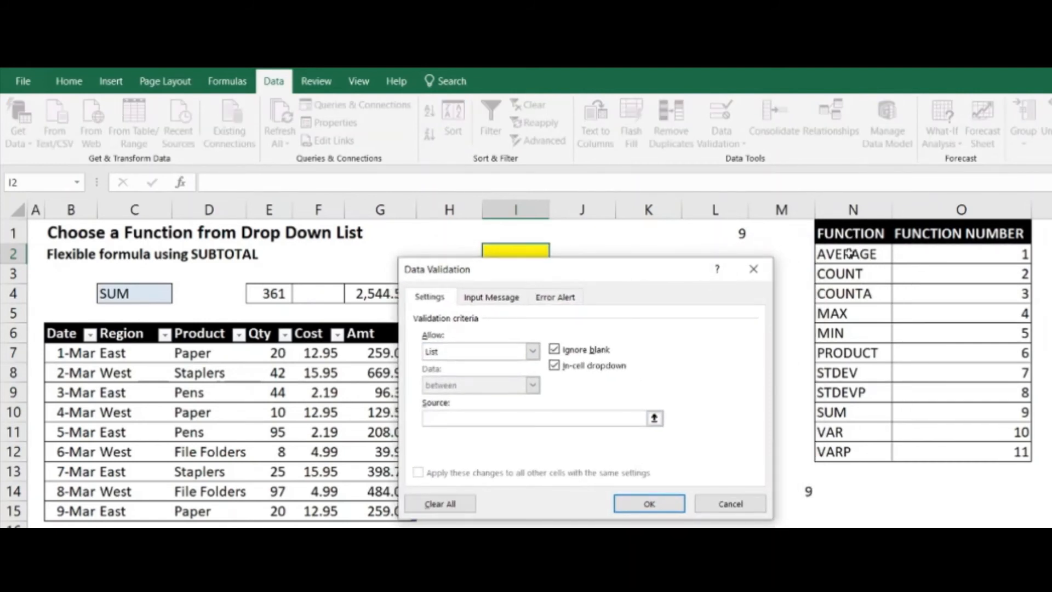
drag(852, 254, 835, 446)
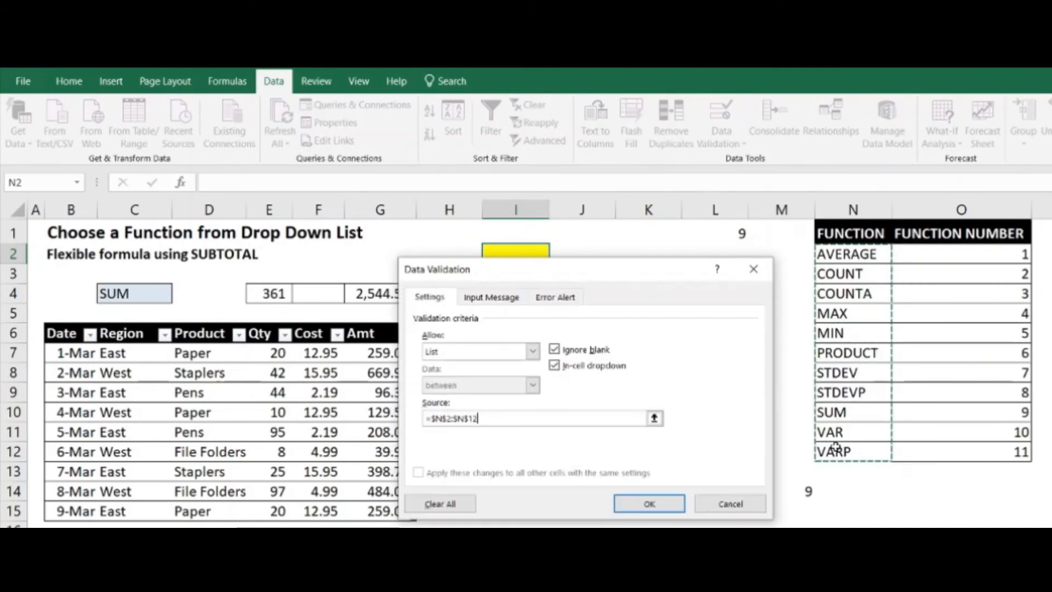
click(673, 507)
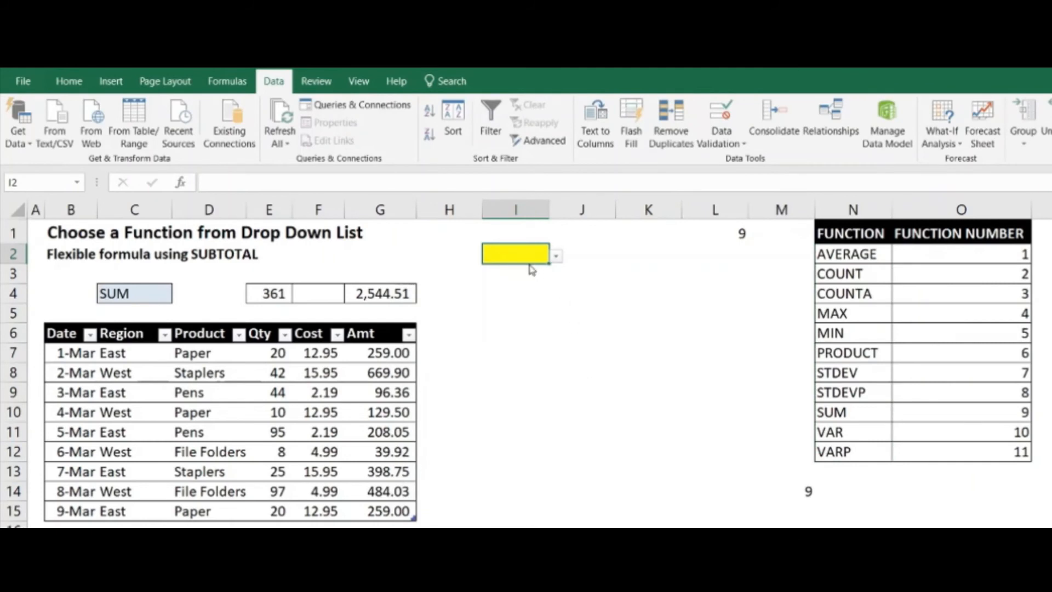
Compare the function choices in the drop-down in I2 with those in C4
click(556, 256)
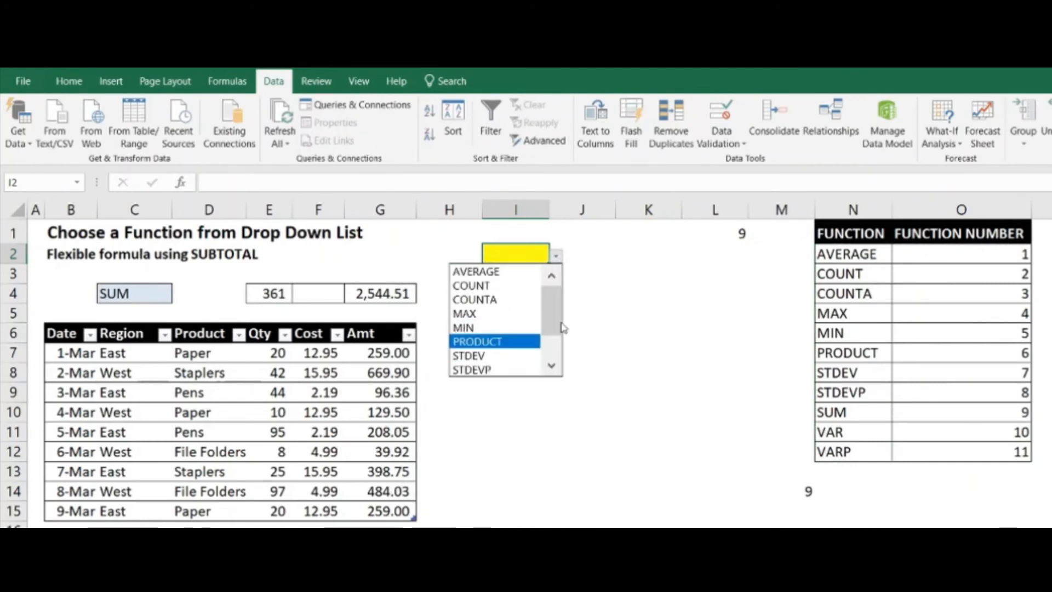
drag(554, 311, 554, 380)
click(554, 380)
click(159, 294)
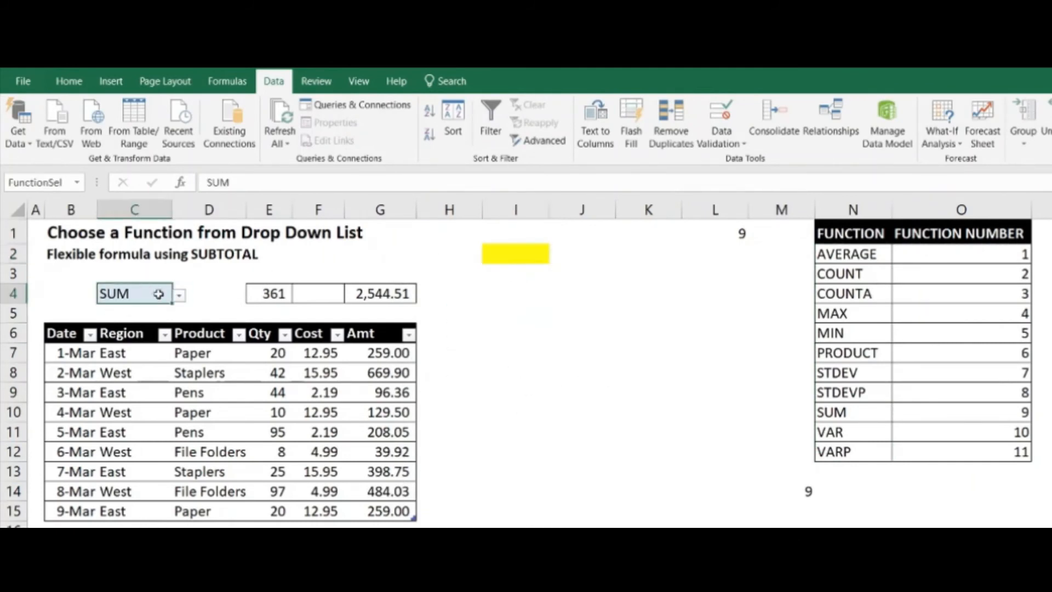
click(179, 295)
click(545, 356)
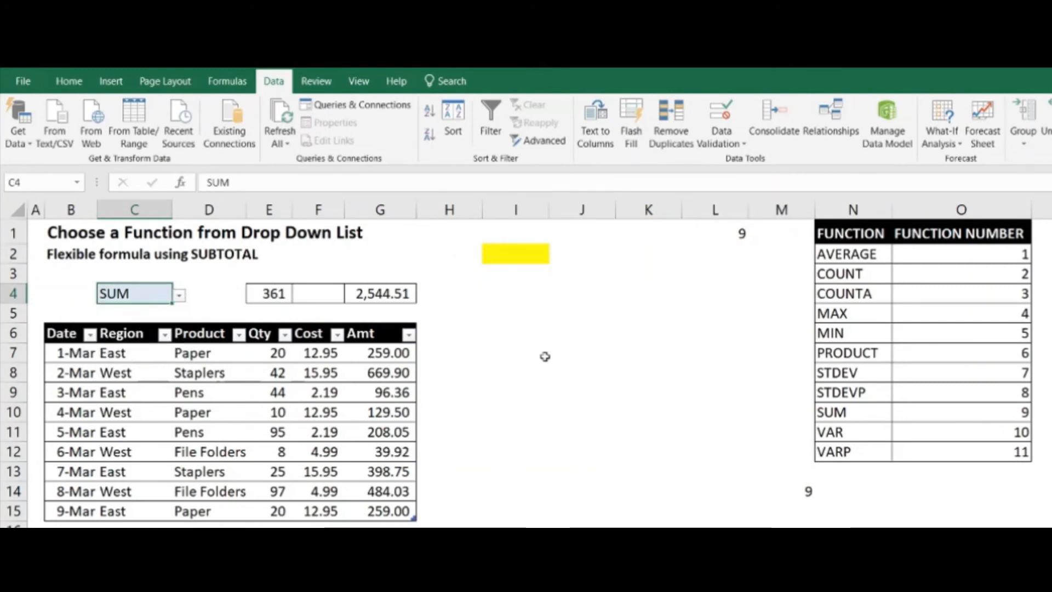
click(540, 255)
click(557, 256)
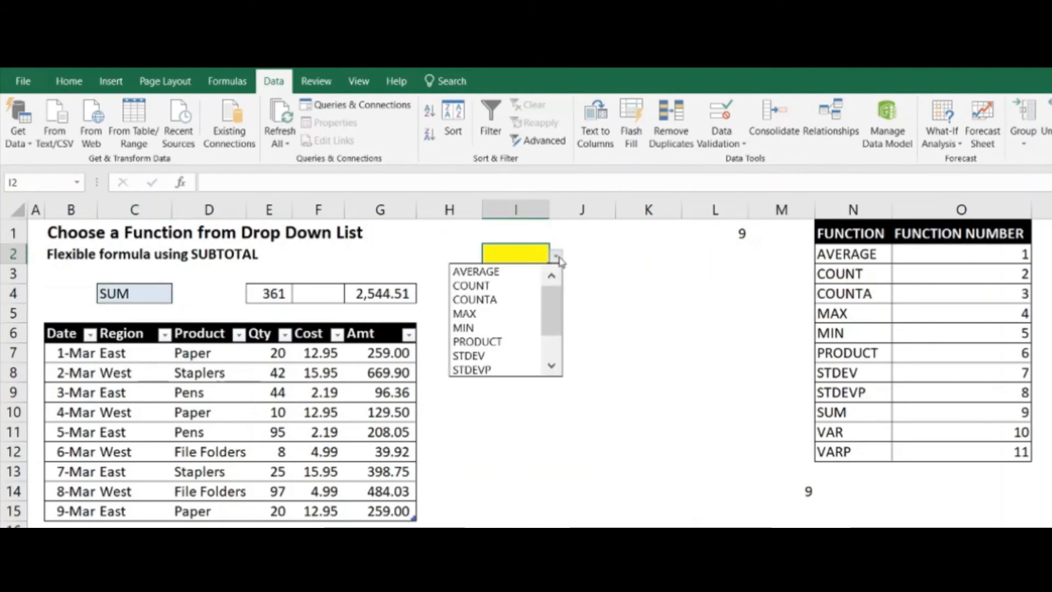
click(559, 258)
Enter the formula =VLOOKUP(I2,N1:O12,2,0) in J2 to look up the number of the function chosen in I2
click(589, 258)
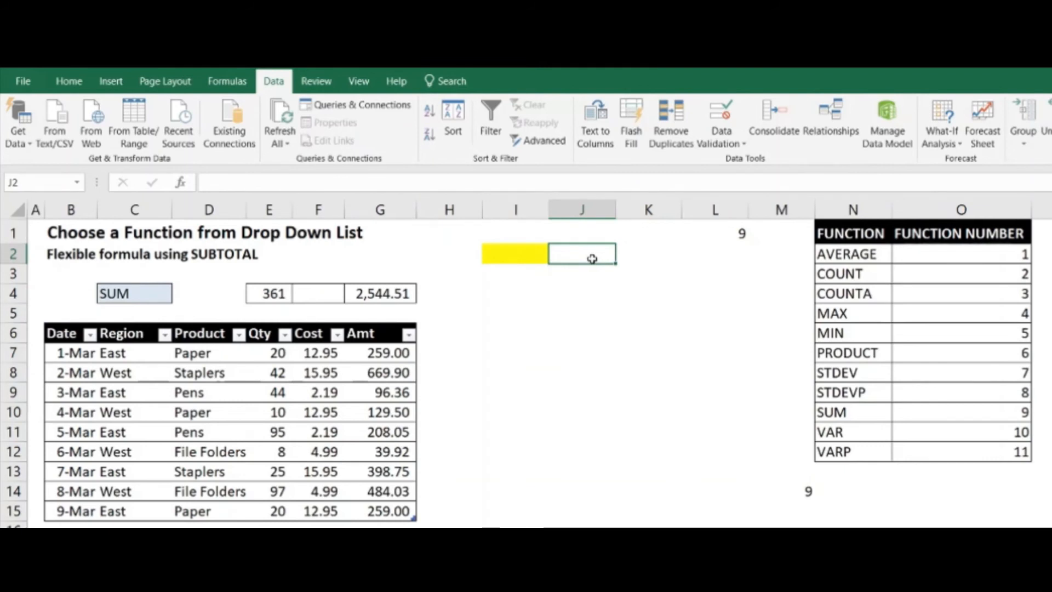
text(=vll)
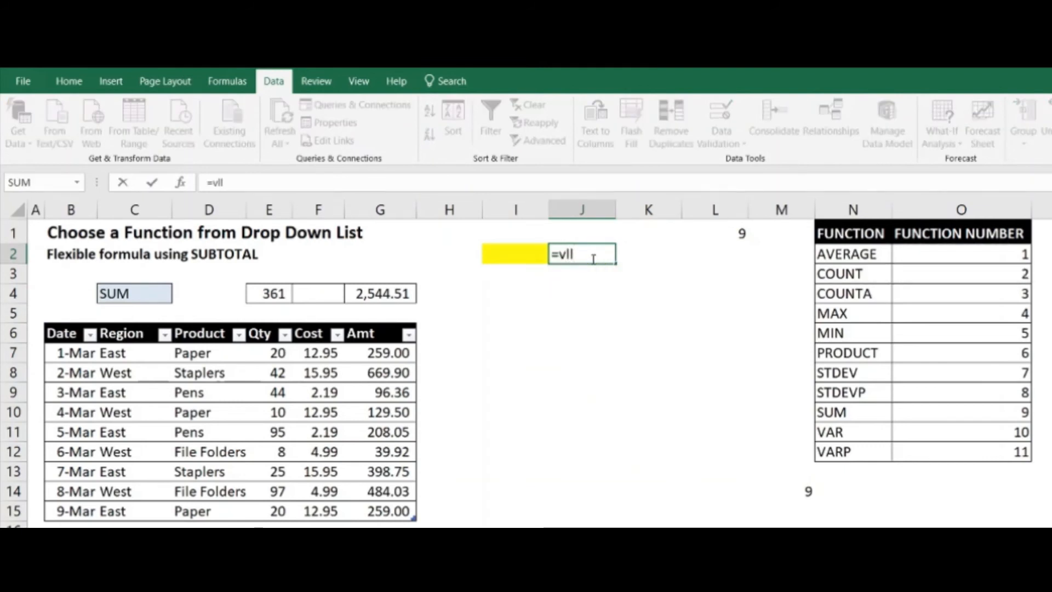
key(BackSpace)
text(ookup()
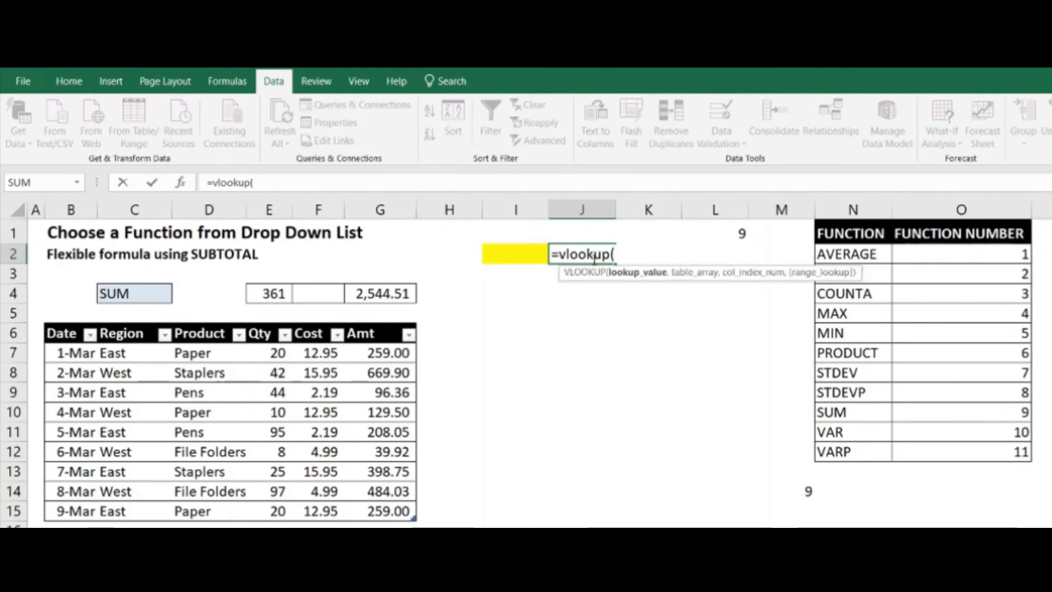
click(530, 250)
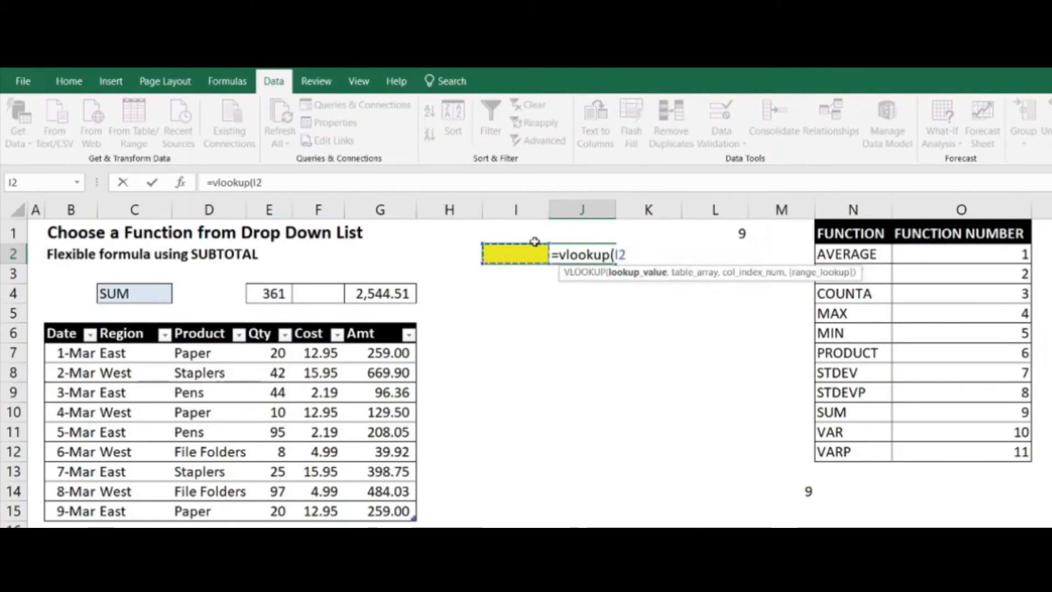
text(,)
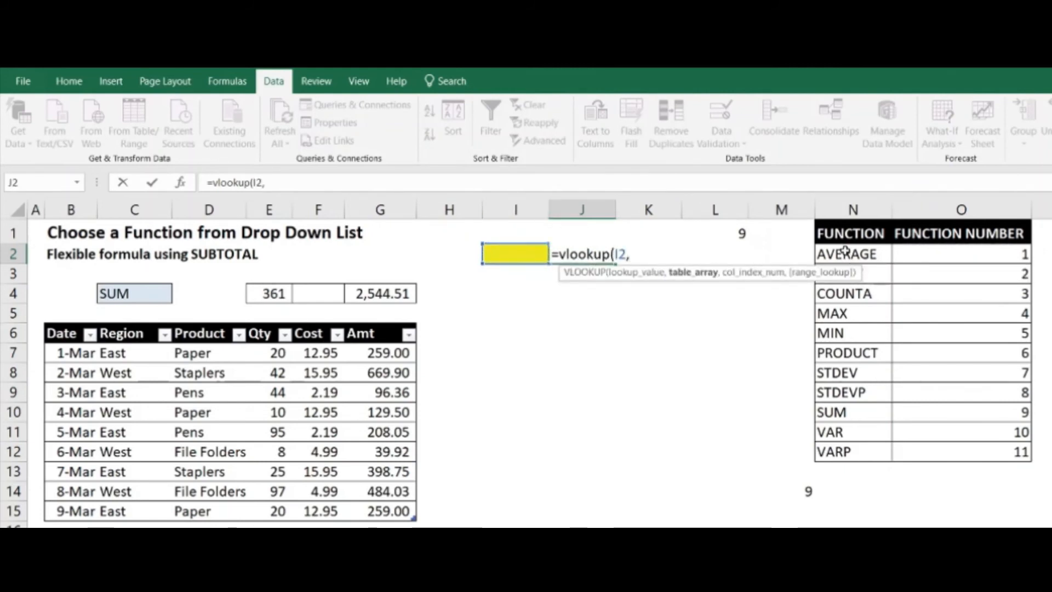
drag(847, 234, 968, 454)
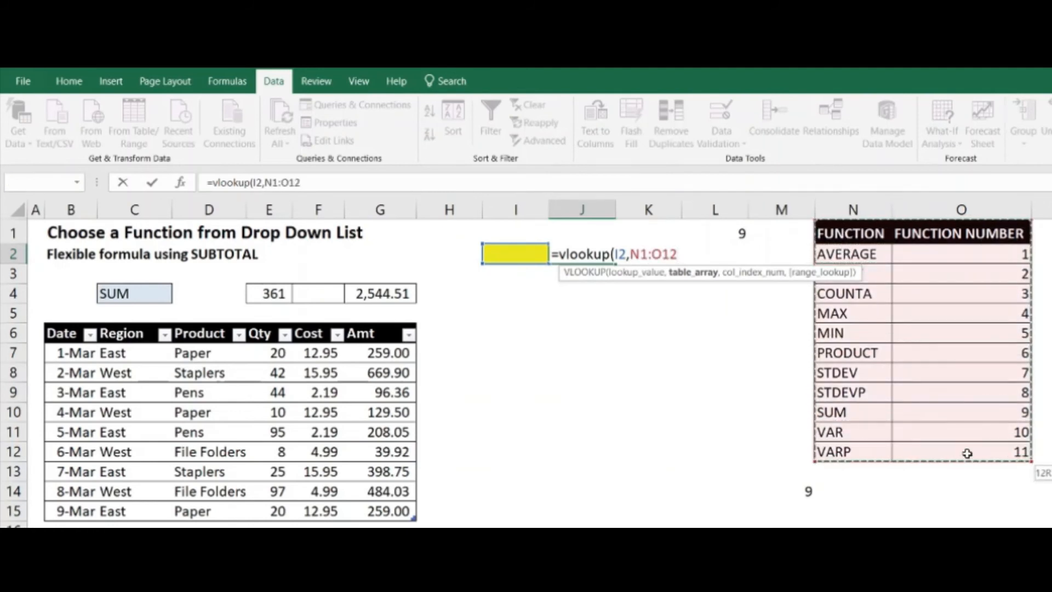
text(,2)
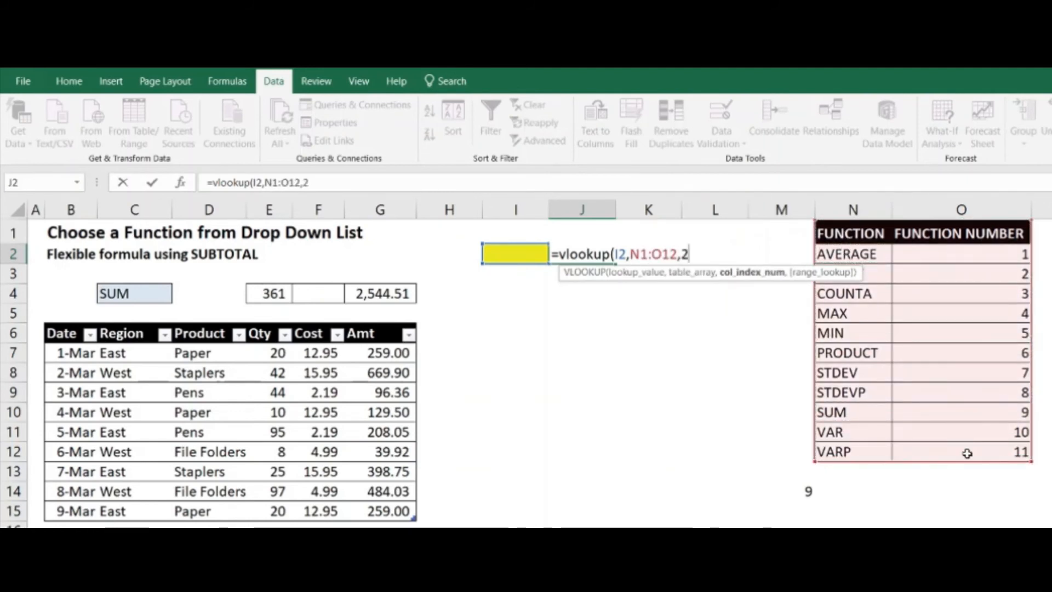
text(,0))
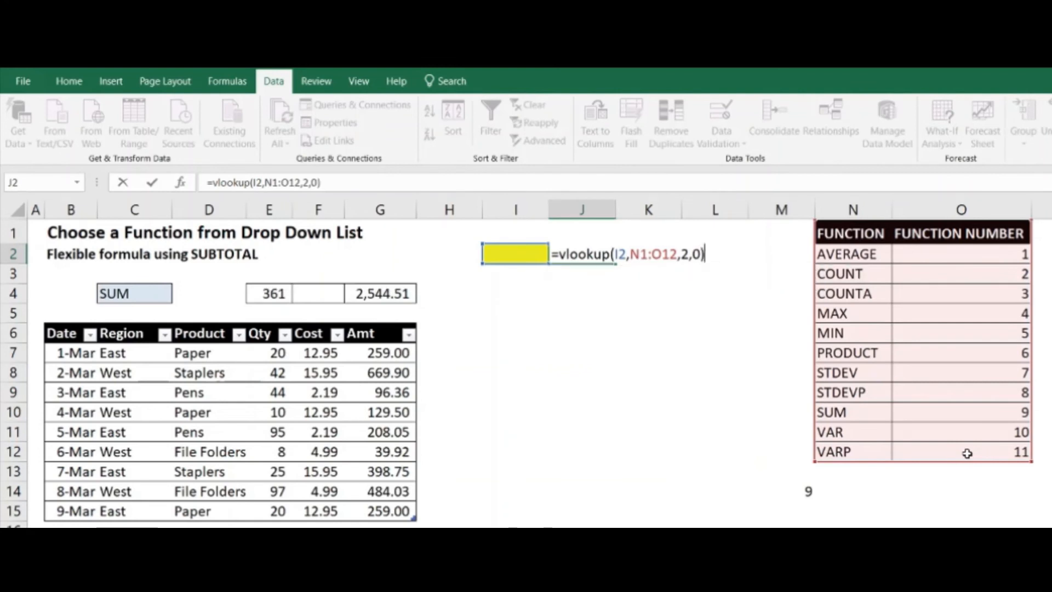
key(Return)
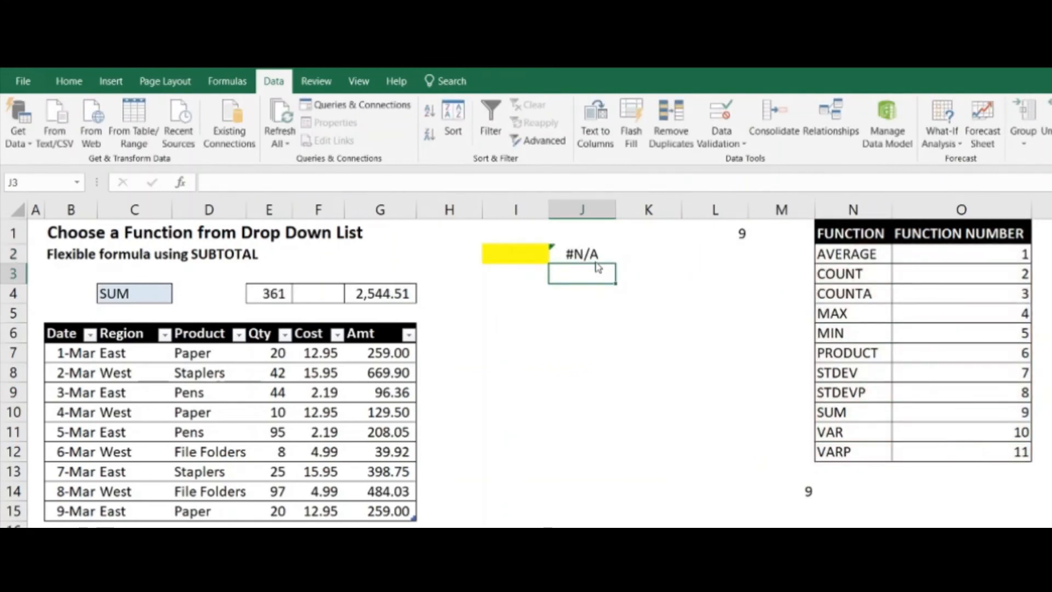
Choose AVERAGE as the function in the yellow drop-down cell I2
click(567, 252)
click(541, 262)
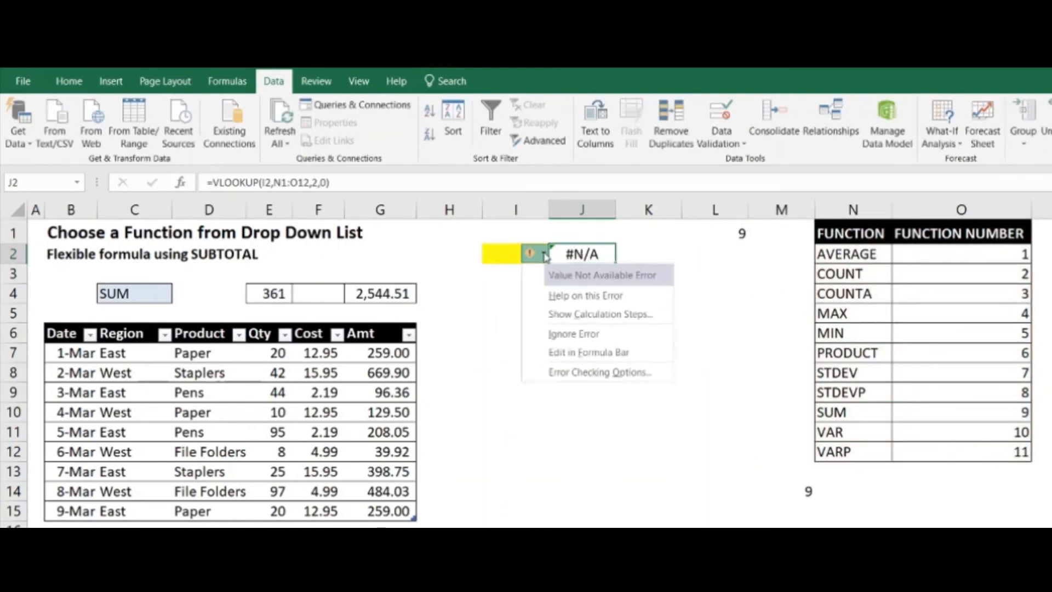
click(512, 254)
click(556, 258)
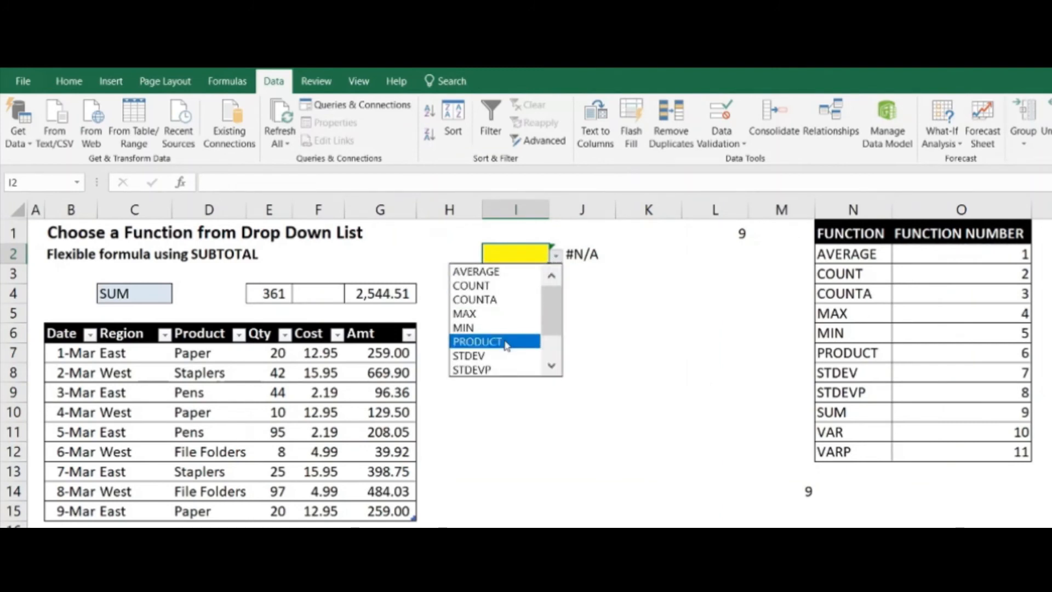
click(515, 272)
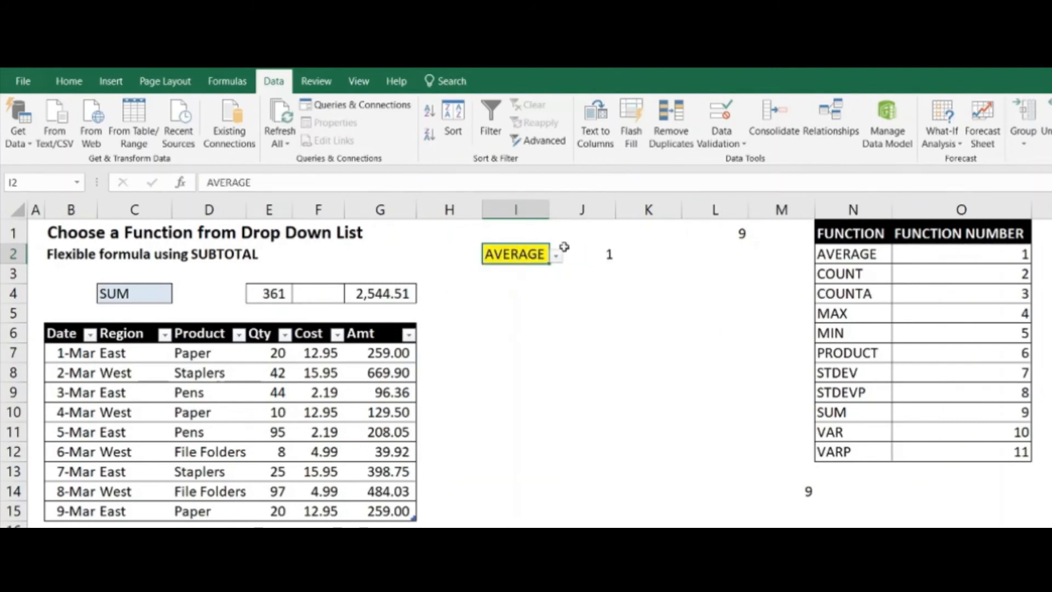
Try to summarise the Cost column in F4 with the formula =SUBTOTAL(I2,SalesTable[Cost])
click(379, 286)
click(307, 294)
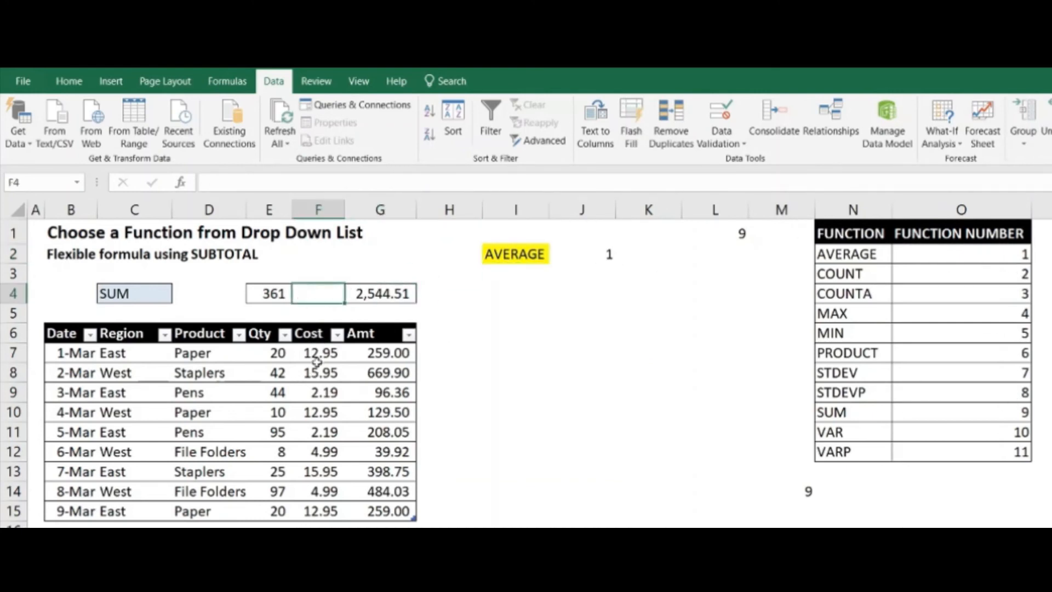
text(=)
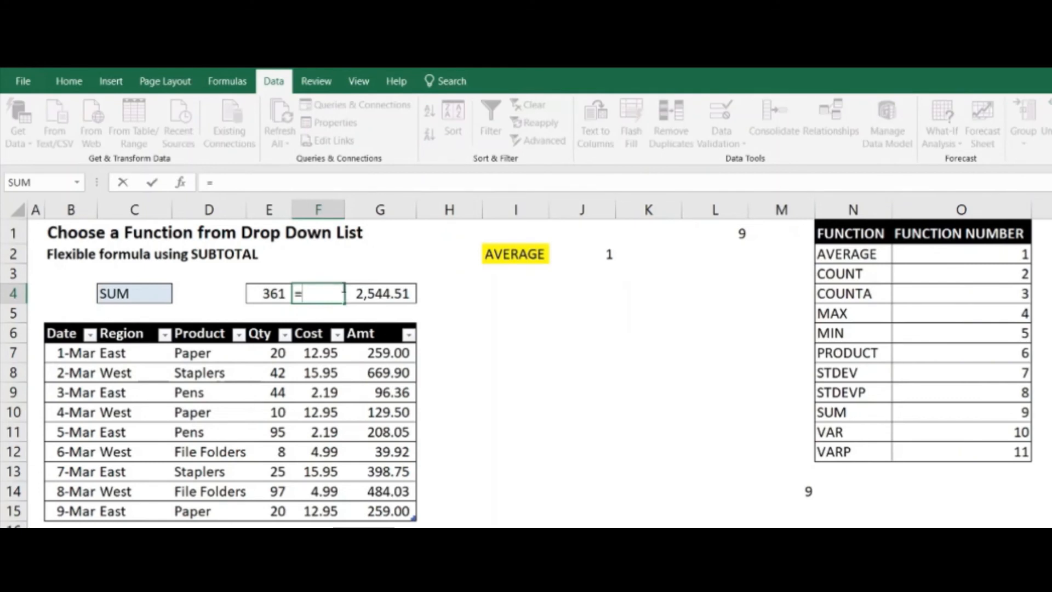
text(subto)
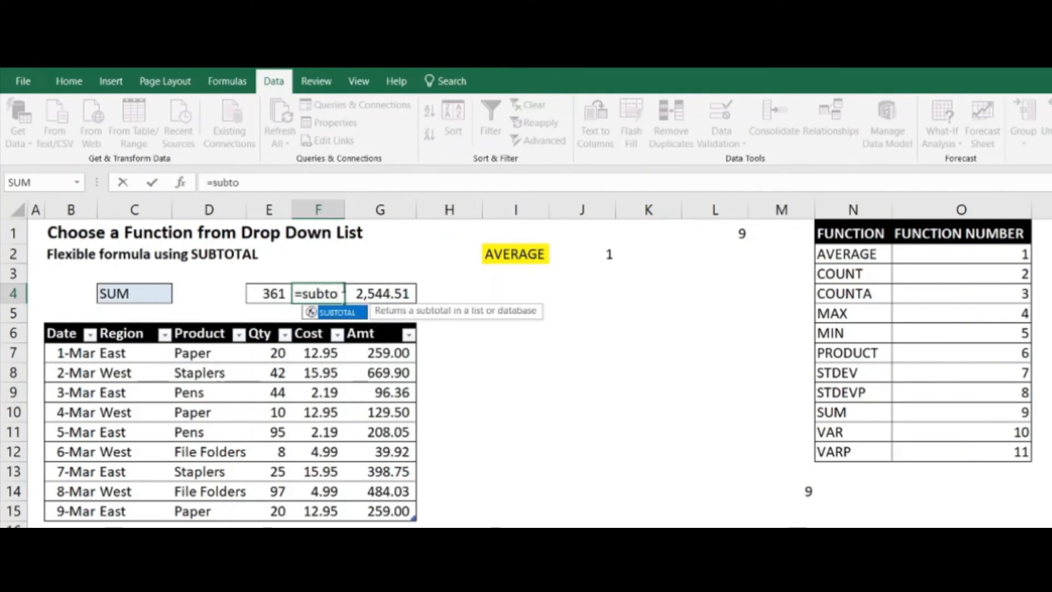
text(tal)
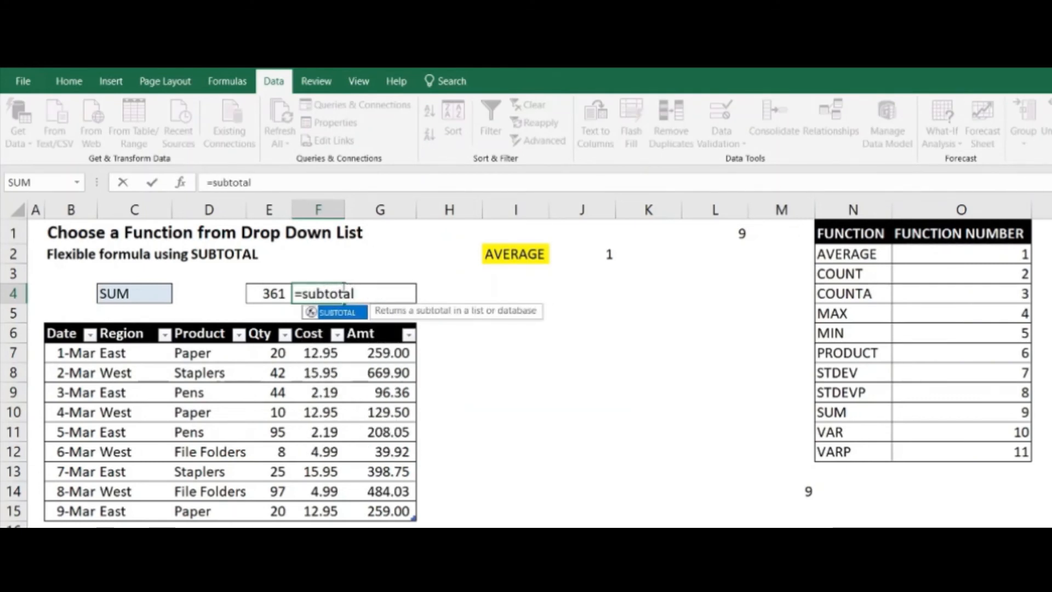
text(()
click(511, 256)
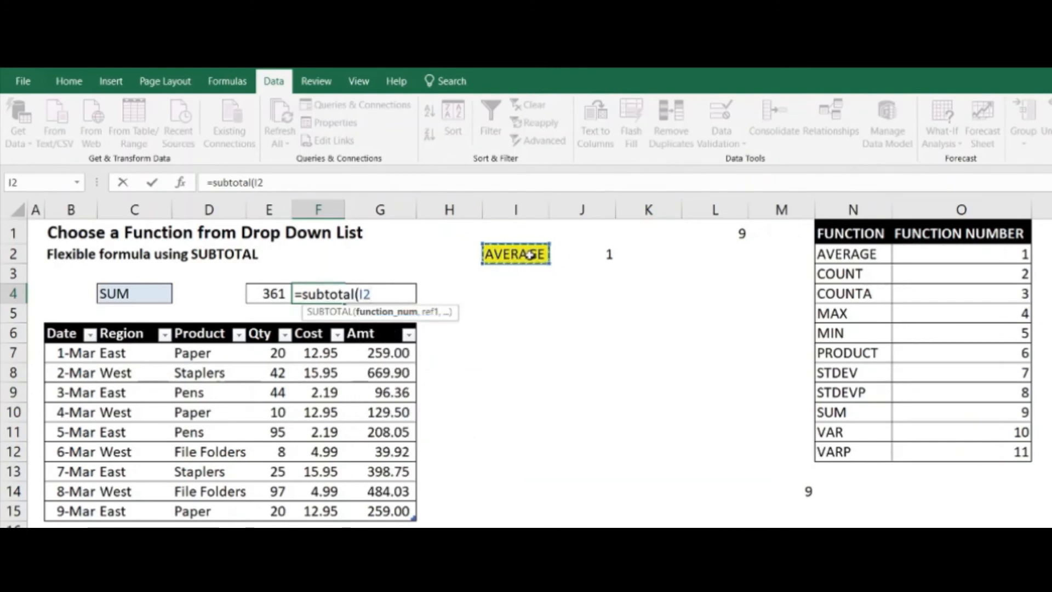
text(,)
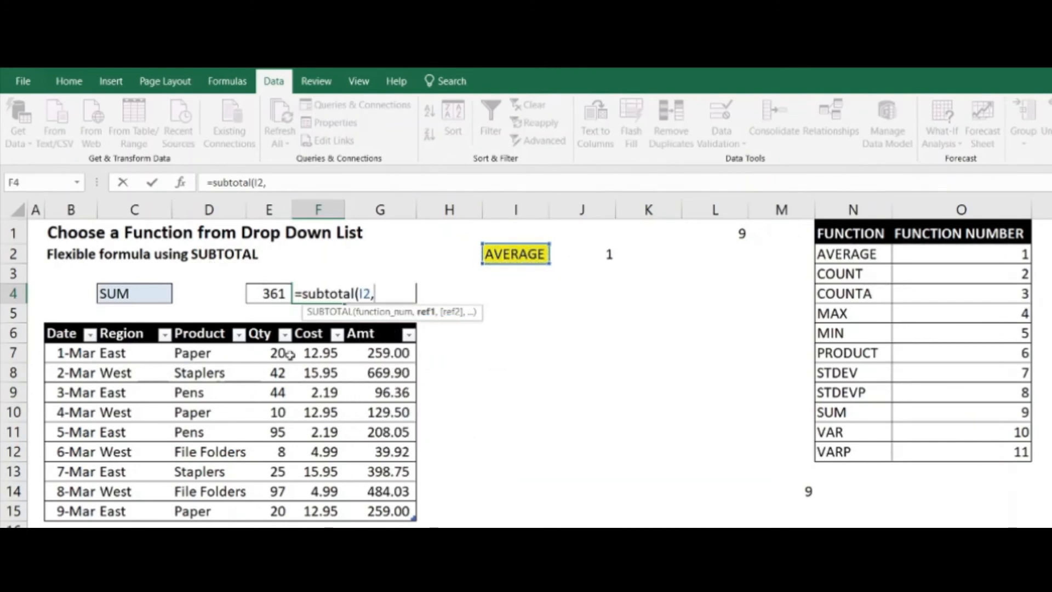
drag(328, 353, 330, 510)
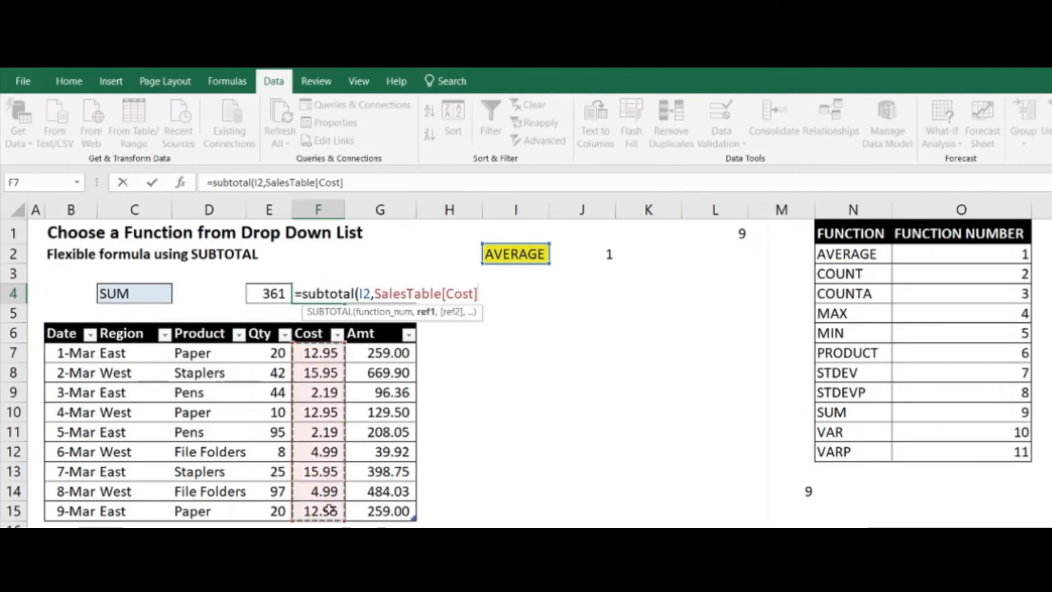
text())
key(Return)
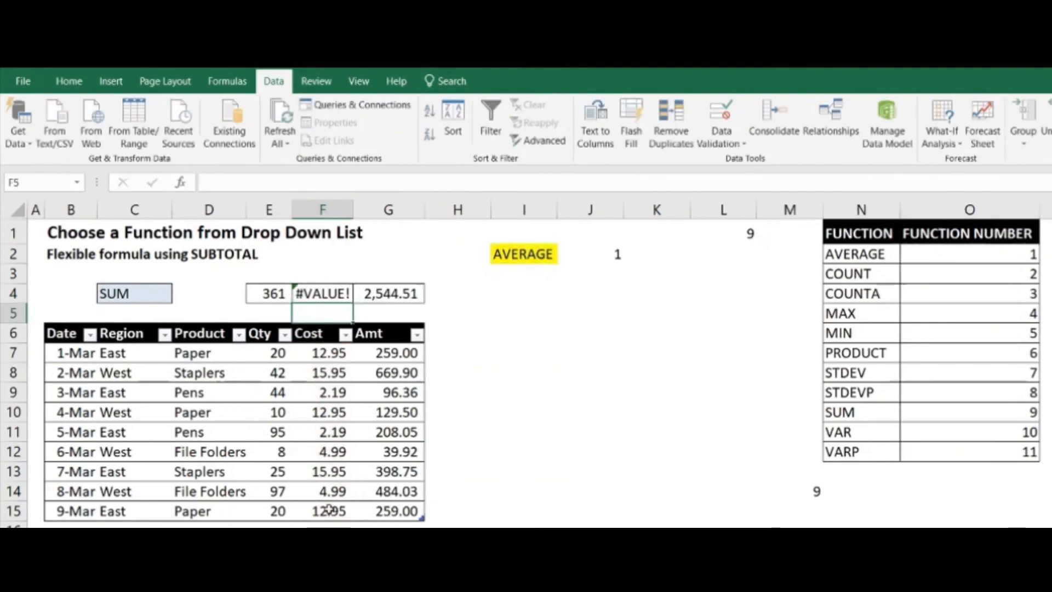
double_click(365, 294)
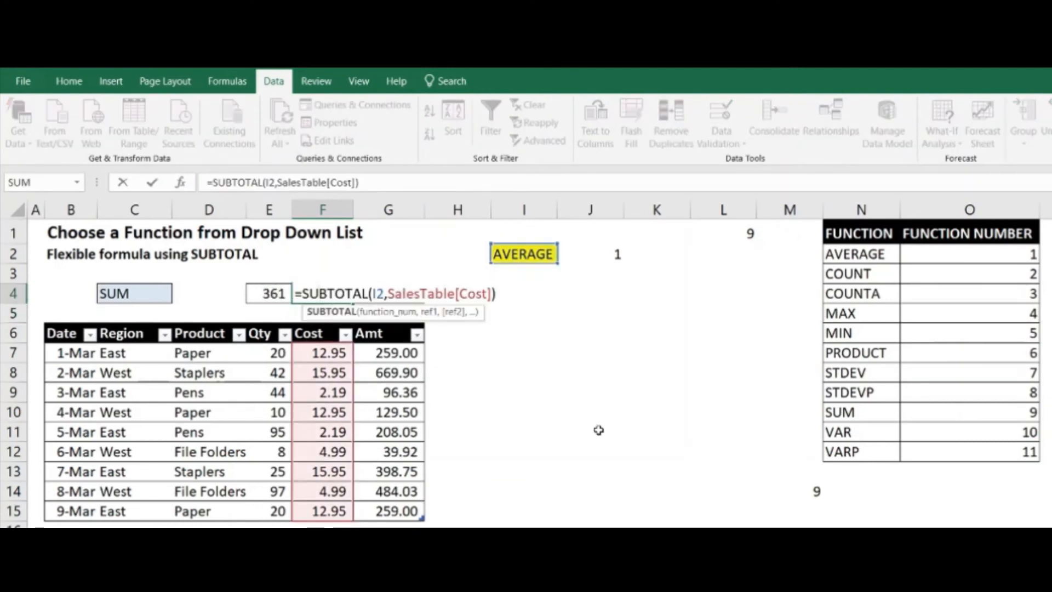
key(Escape)
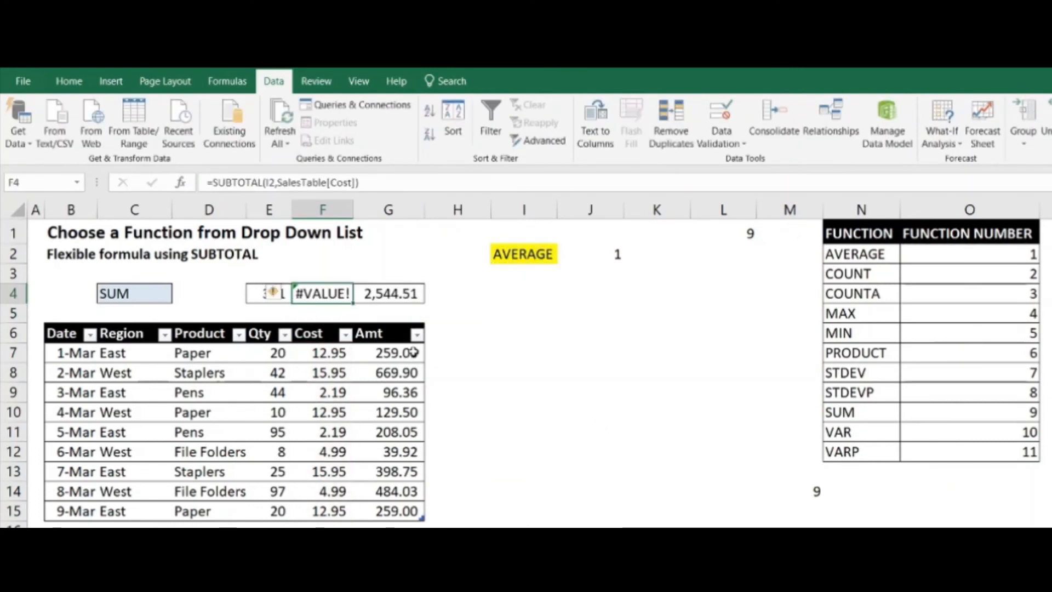
Enter =SUBTOTAL(J2,SalesTable[Cost]) in F4 so the looked-up function number drives the Cost summary
text(=subtotal)
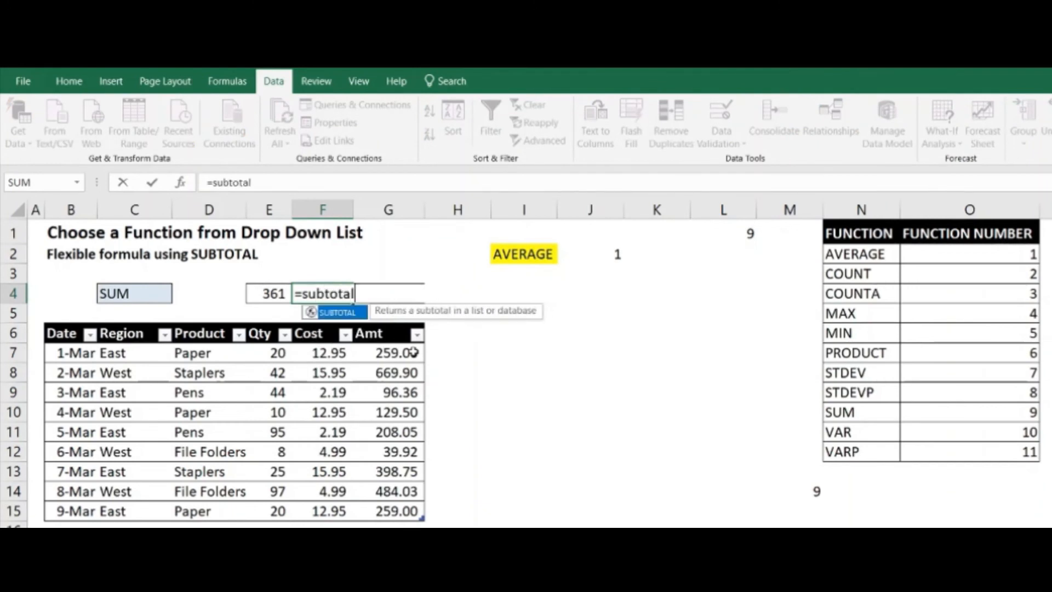
text(()
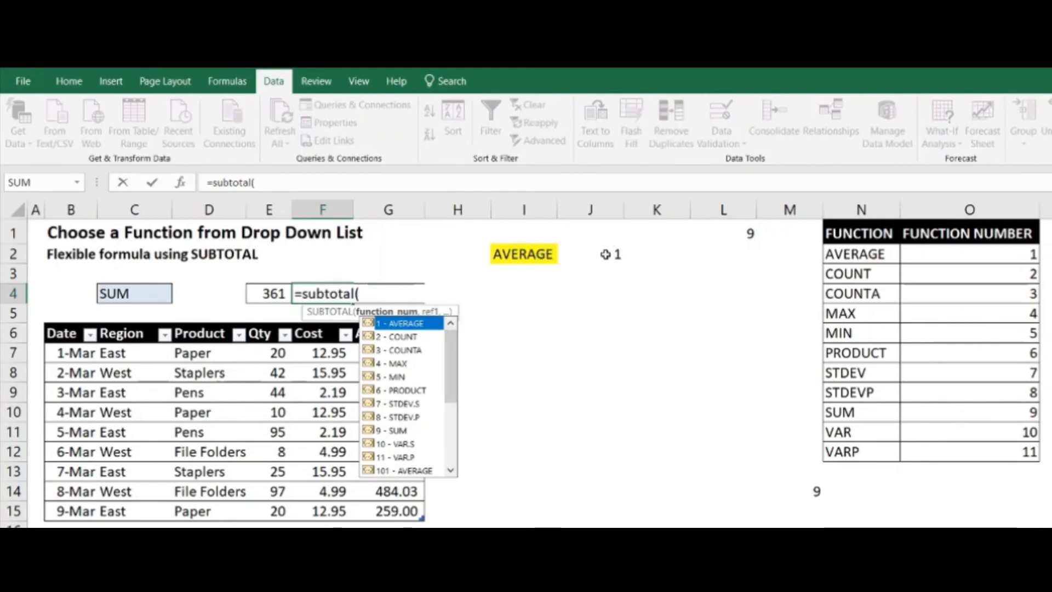
click(605, 254)
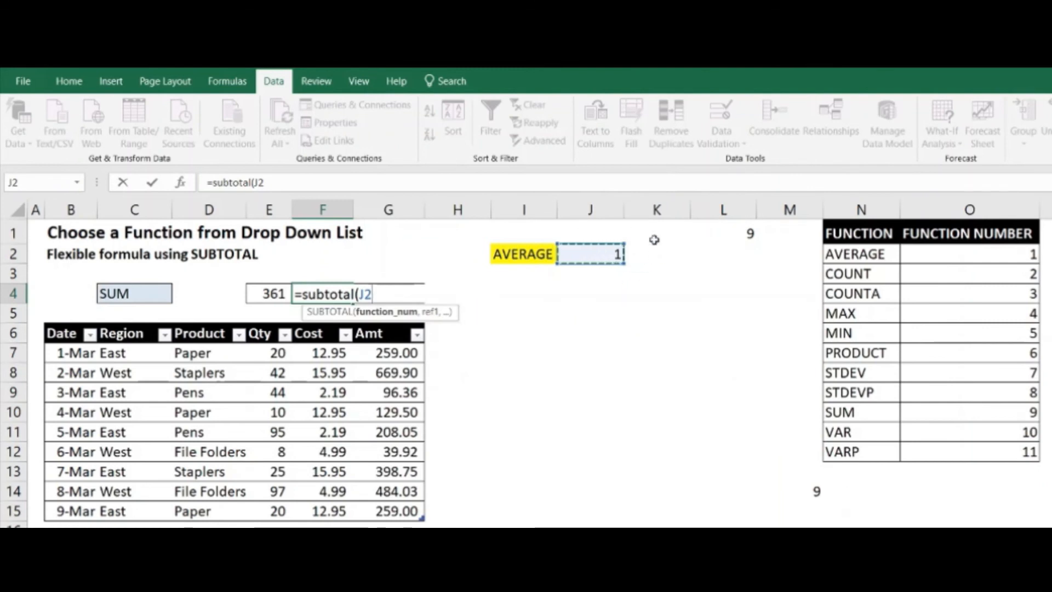
text(,)
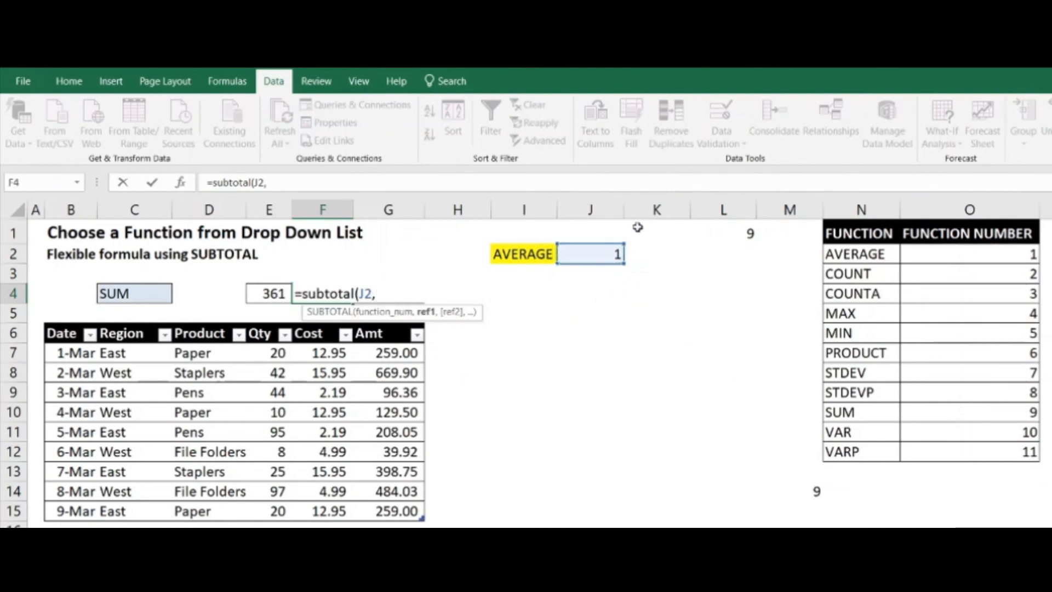
drag(323, 353, 329, 504)
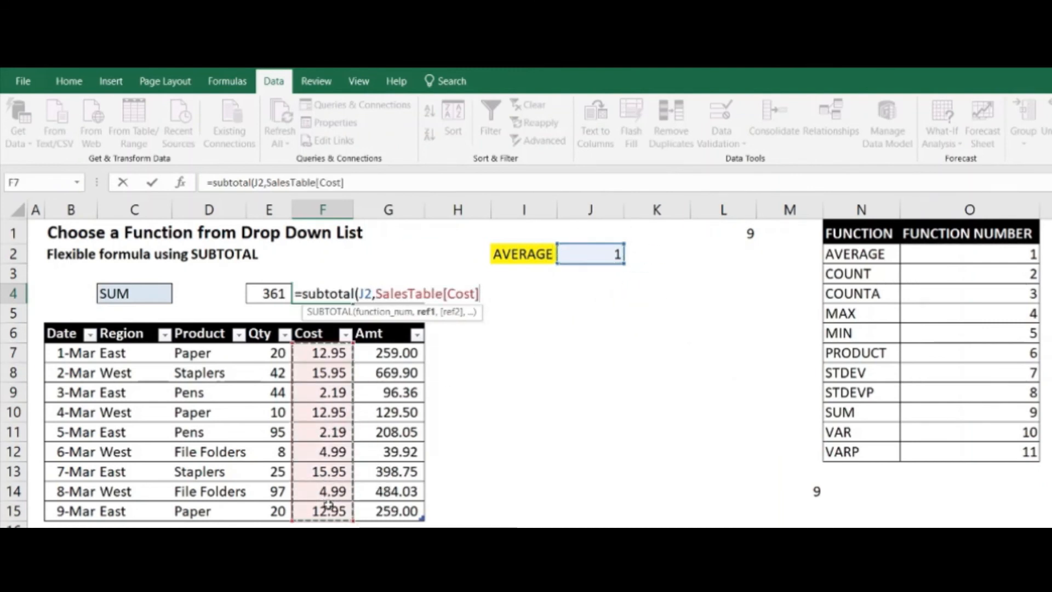
key(Return)
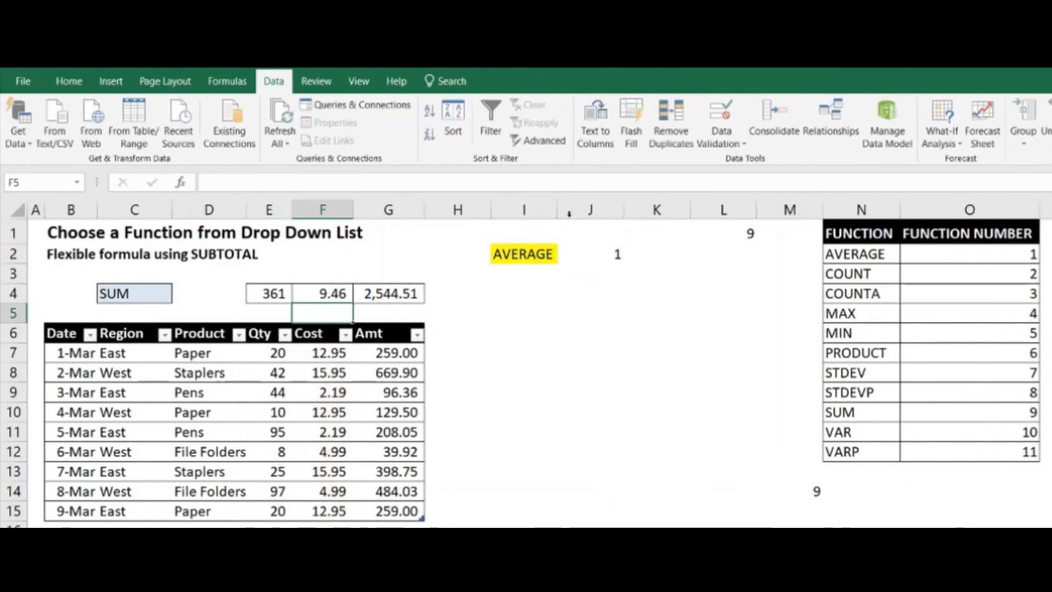
Test the Cost summary by switching the function in I2 to COUNTA, STDEVP, MIN and finally SUM
click(576, 209)
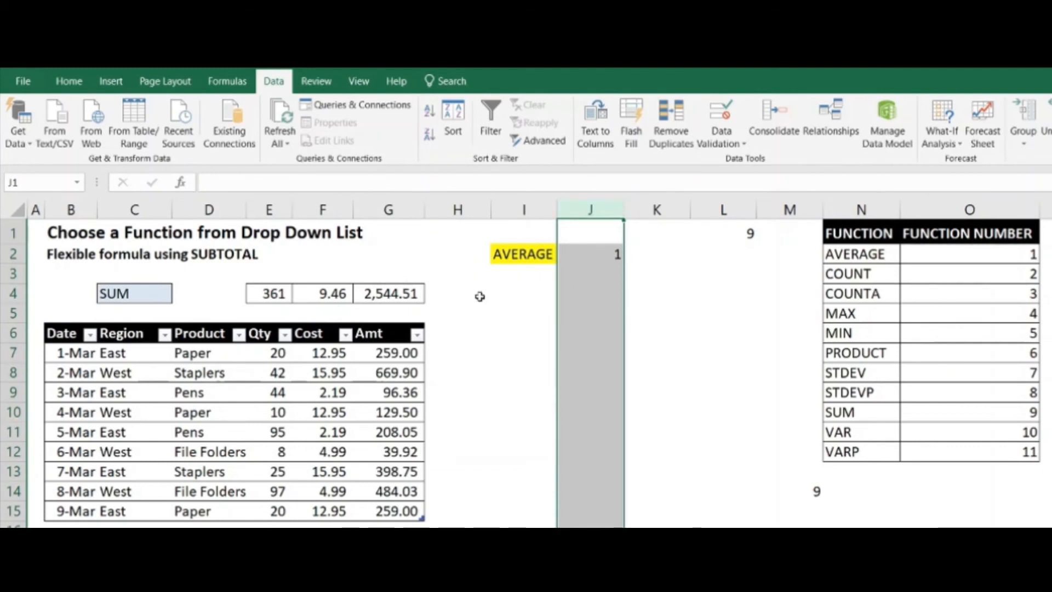
click(527, 245)
click(564, 256)
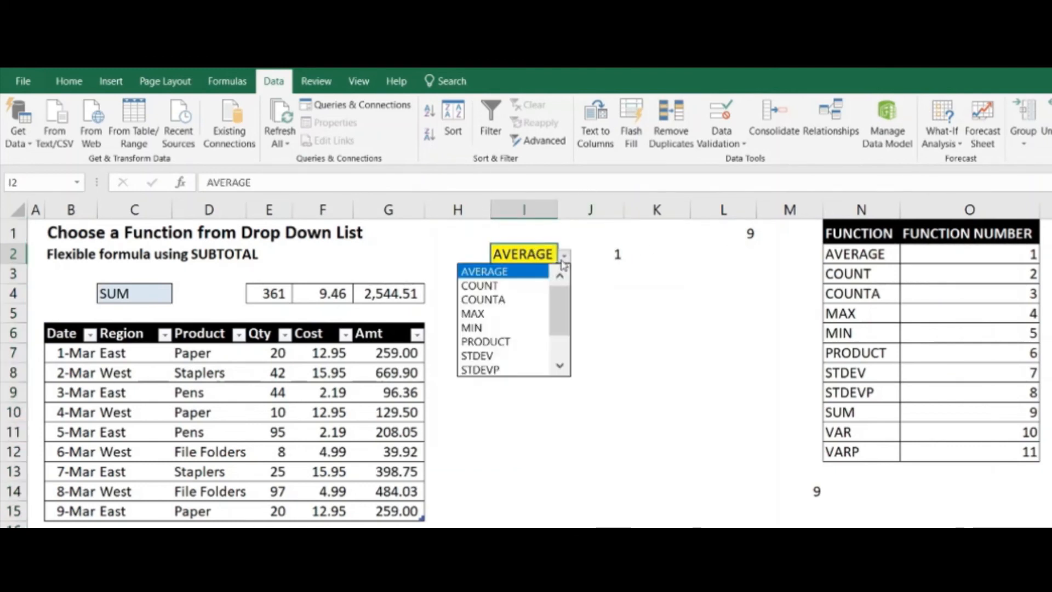
click(535, 298)
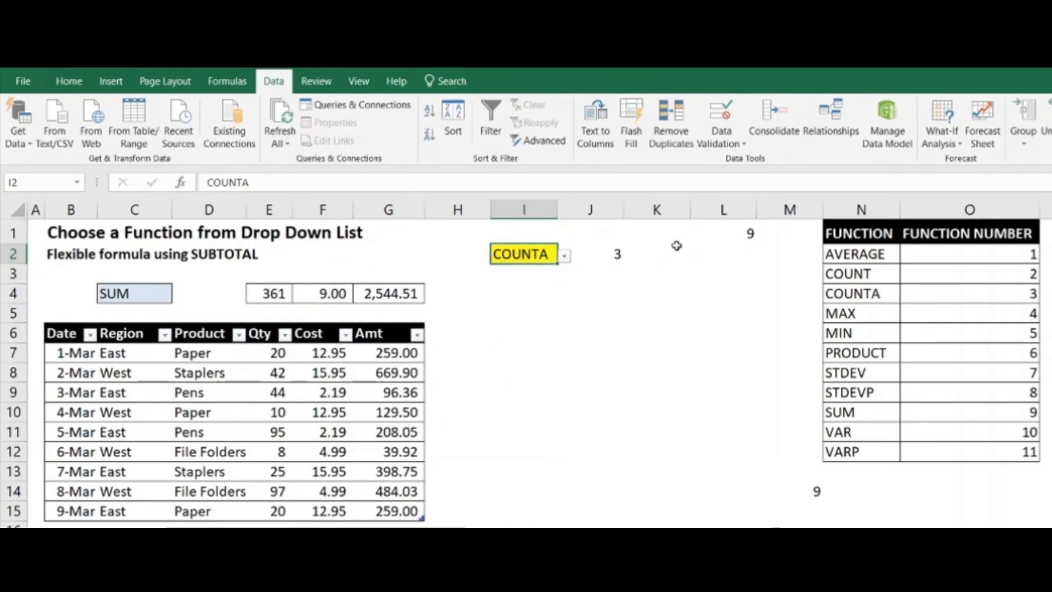
click(563, 255)
click(504, 340)
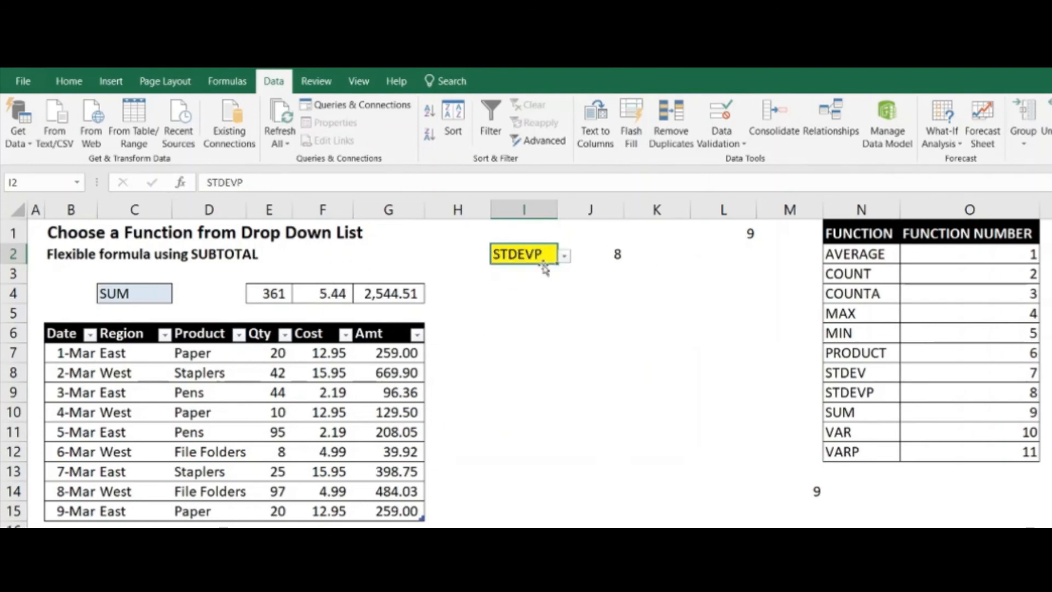
click(564, 255)
click(540, 285)
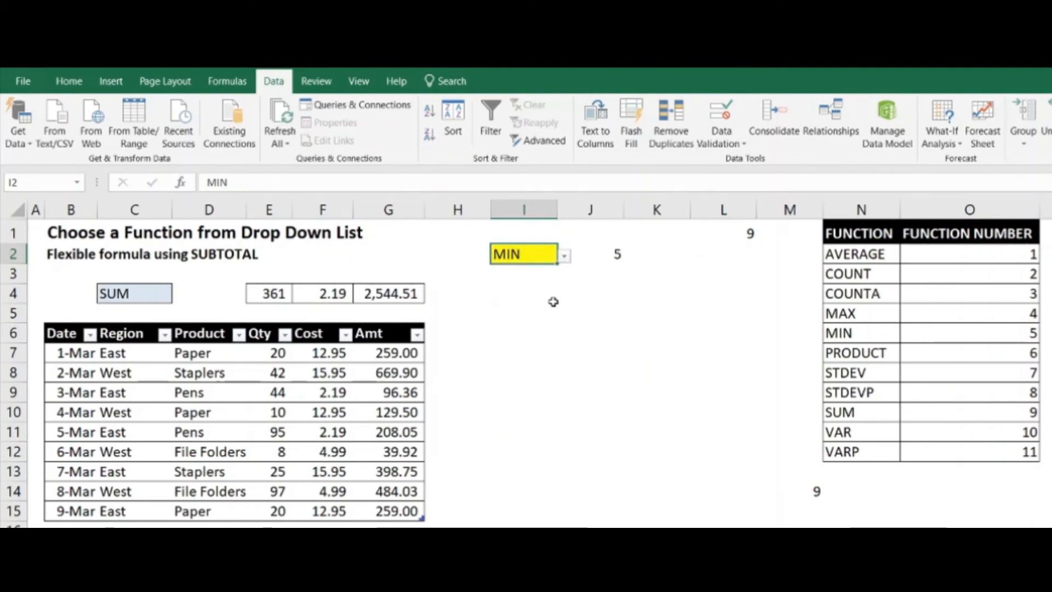
click(564, 255)
click(529, 338)
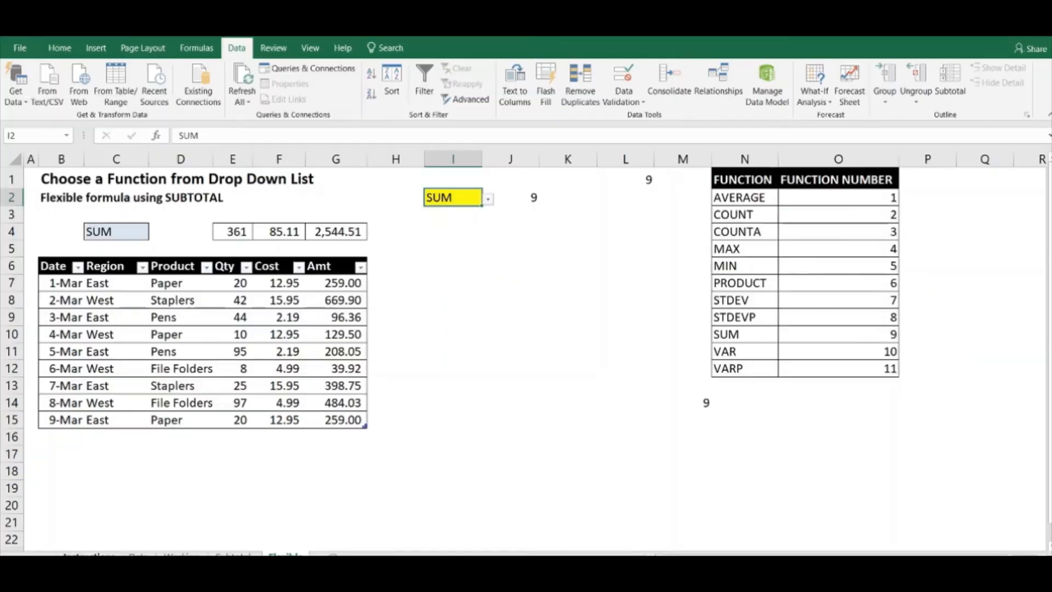
Review the Instructions, Data and Working sheets, and collapse the outline on the Subtotal sheet to its grand total row
click(90, 554)
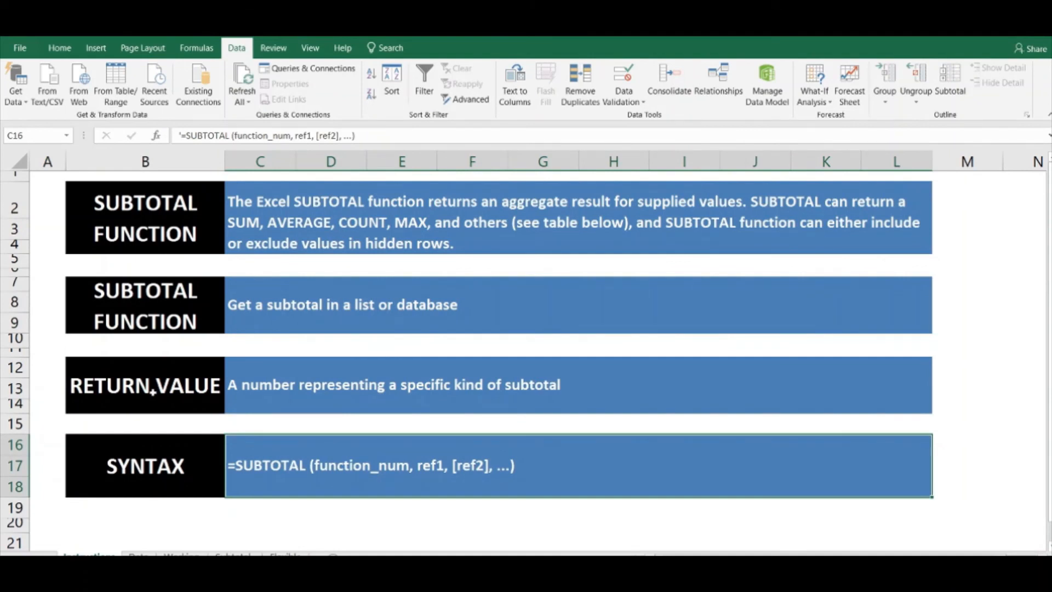
click(192, 231)
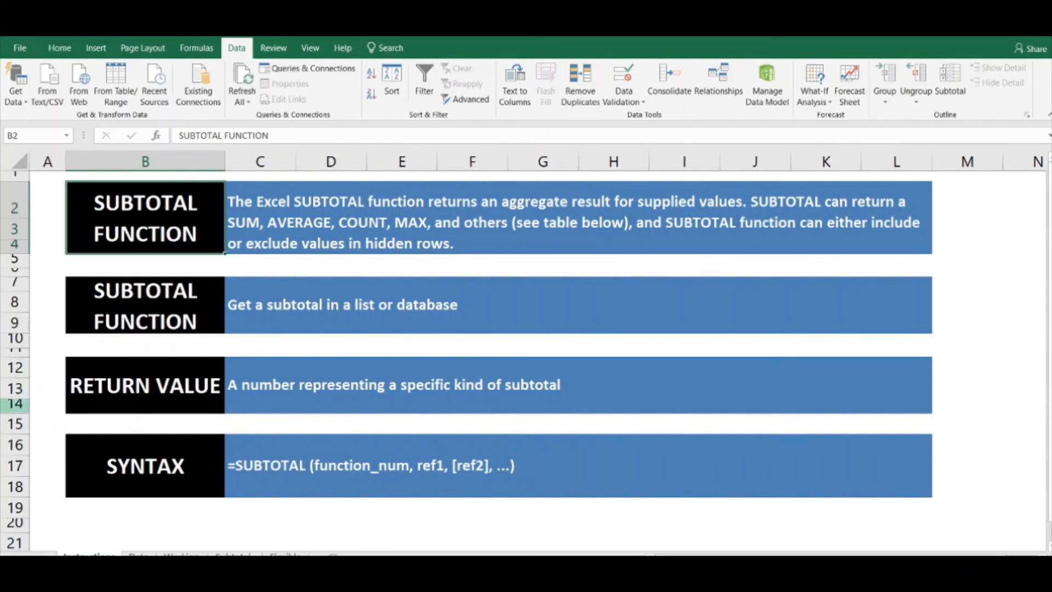
click(138, 555)
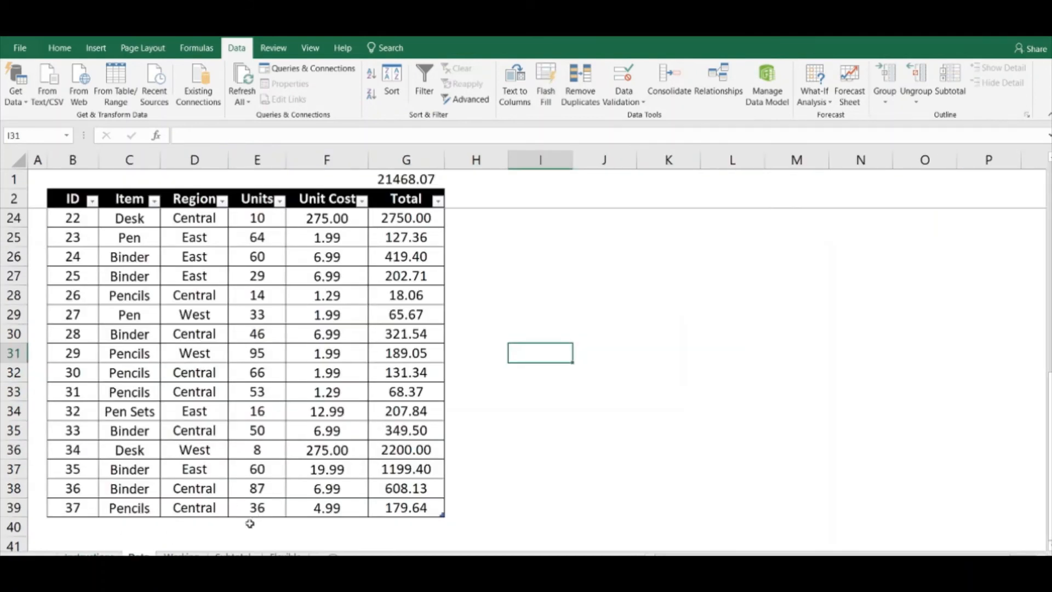
click(184, 555)
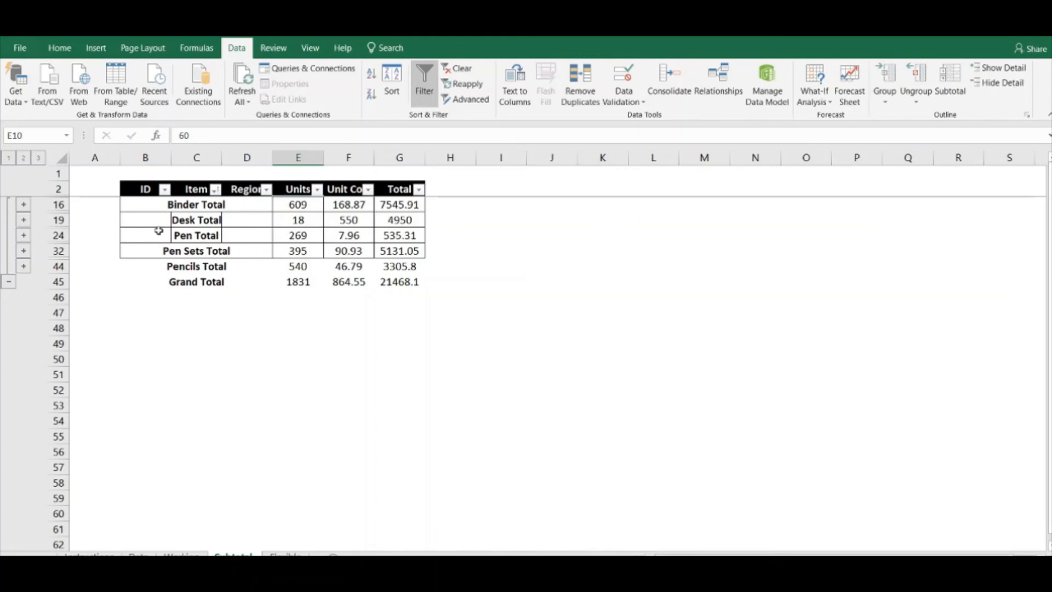
click(8, 158)
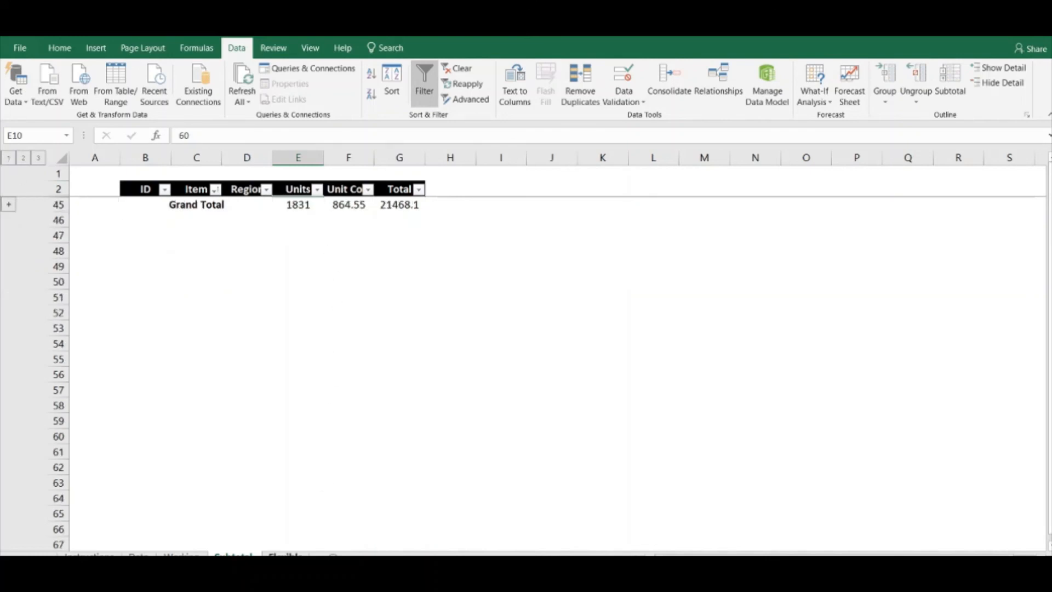
Return to the Flexible sheet and choose COUNT as the function in the yellow cell I2
click(285, 555)
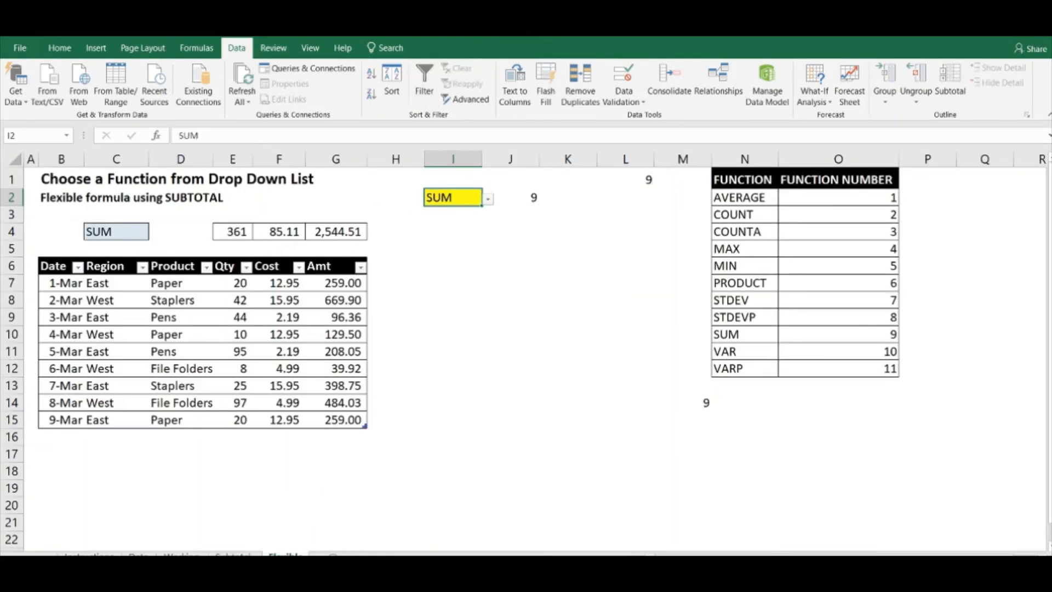
click(281, 489)
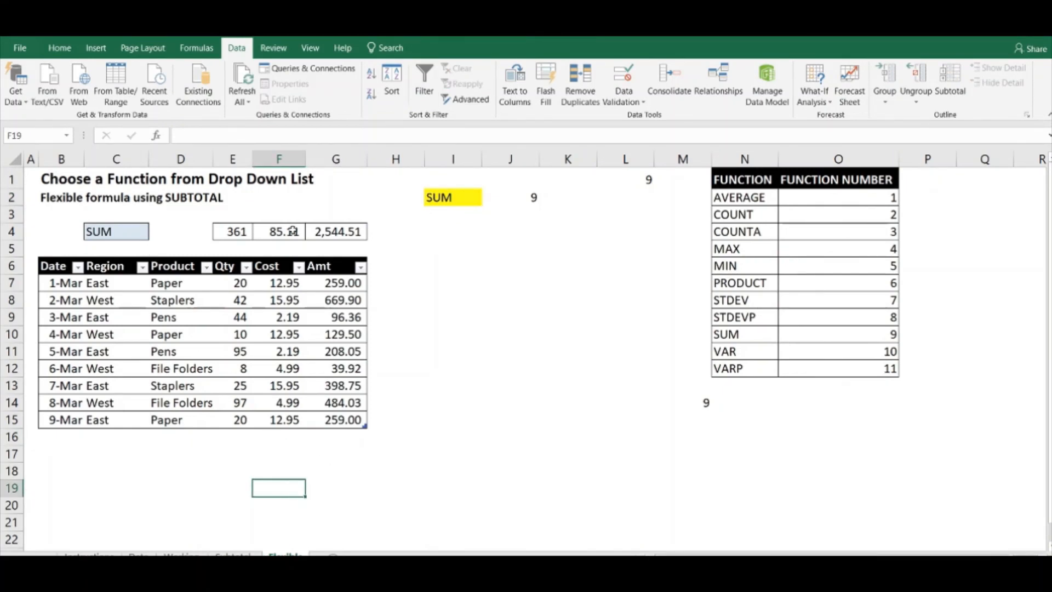
click(458, 204)
click(488, 199)
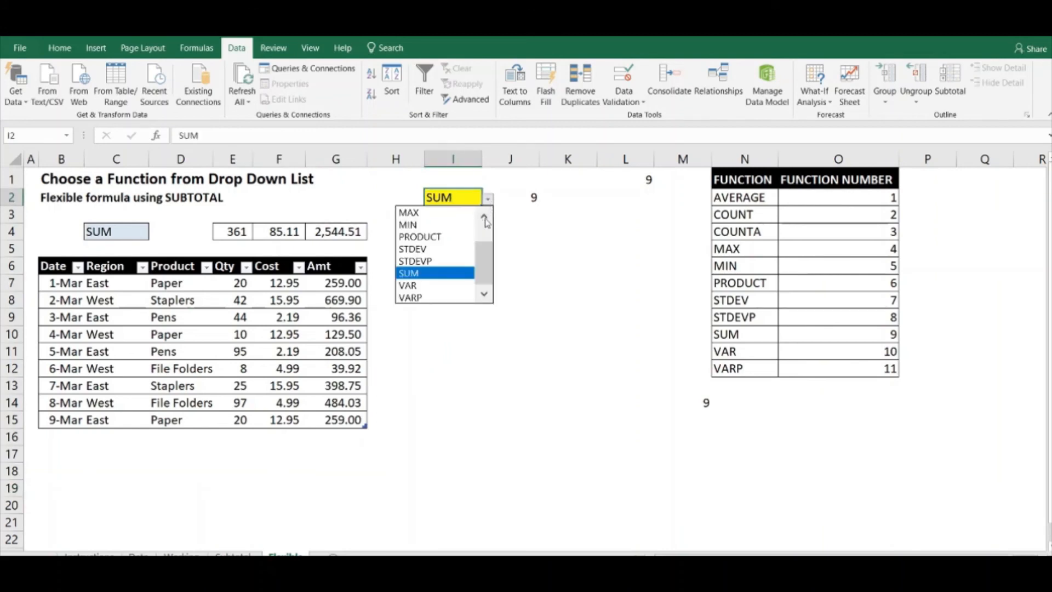
scroll(453, 232, up, 1)
click(451, 230)
click(455, 330)
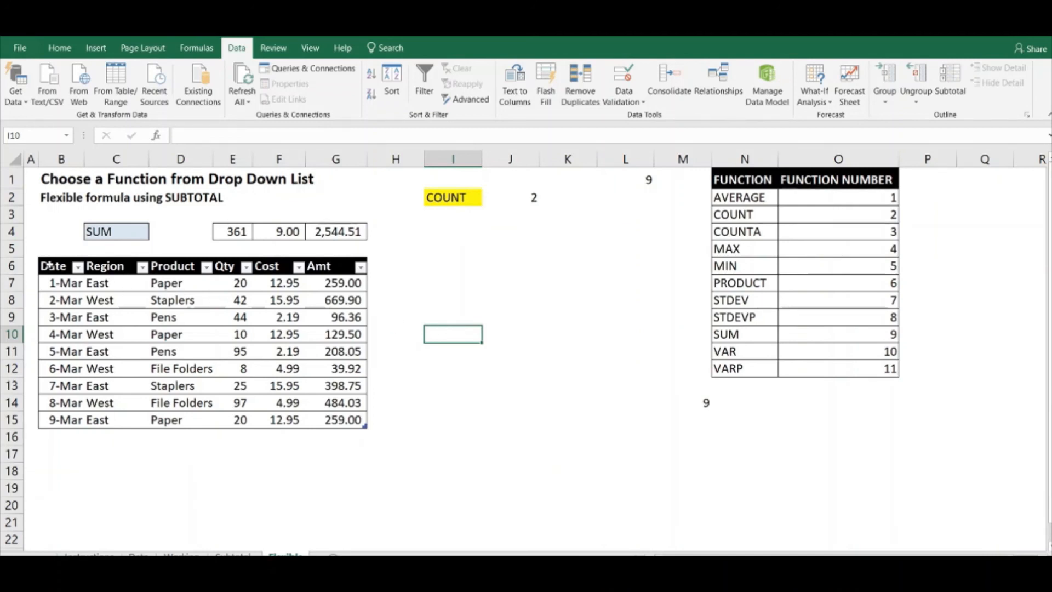
drag(53, 266, 329, 421)
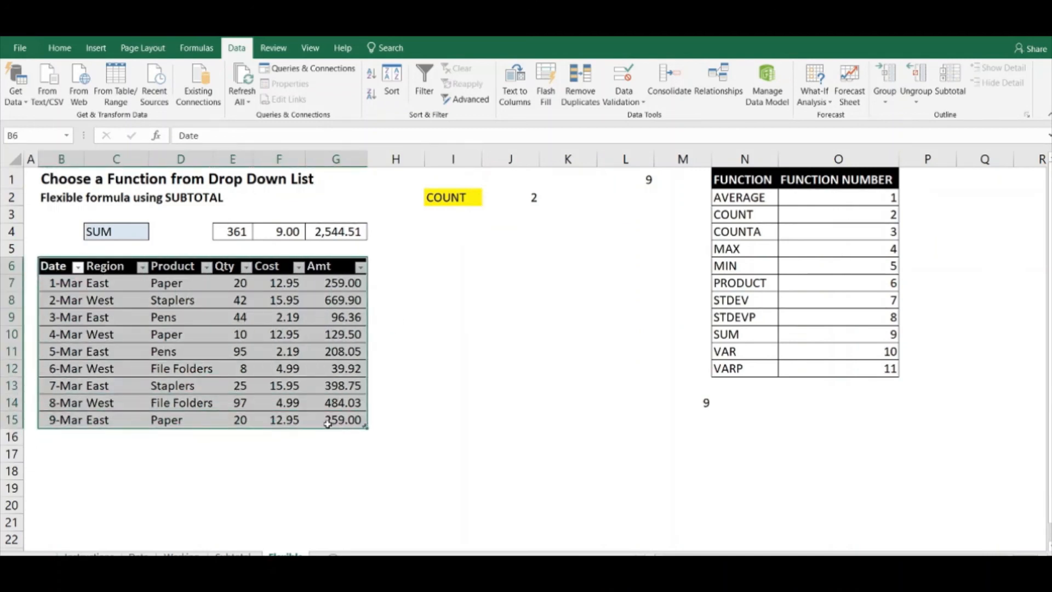
click(439, 420)
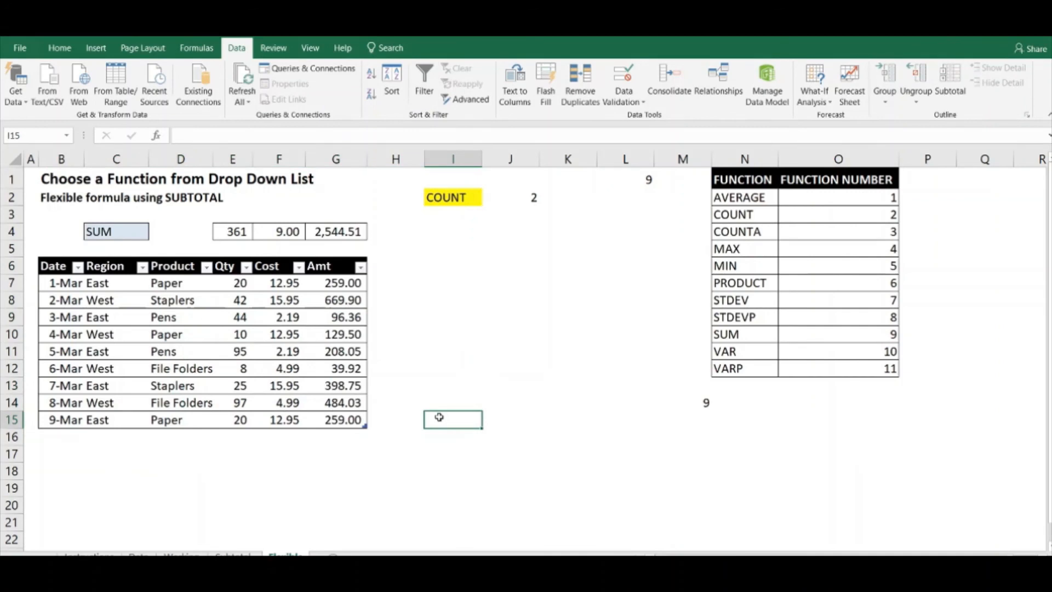